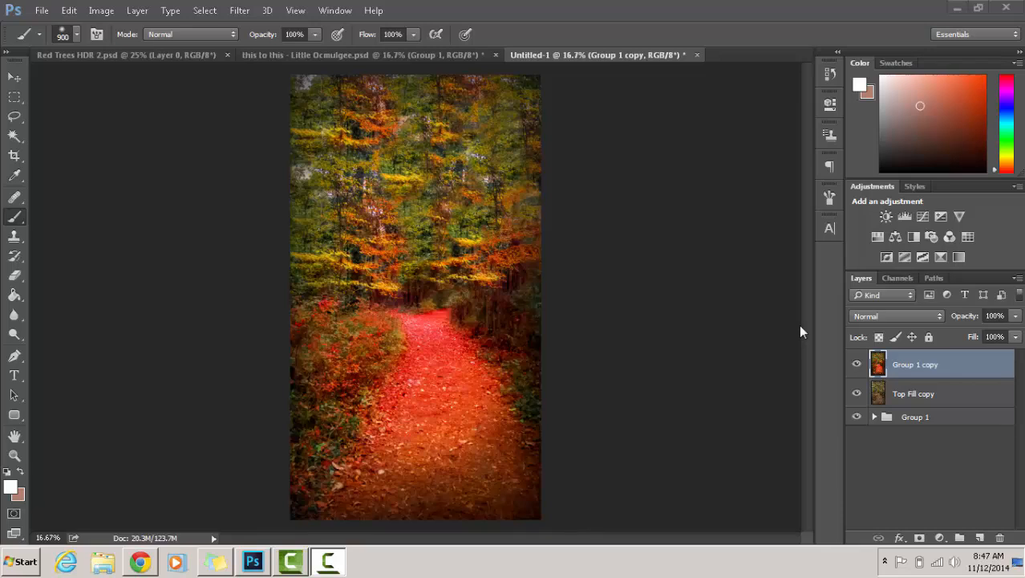
Compare the image with the Group 1 copy layer hidden and shown.
left_click(857, 366)
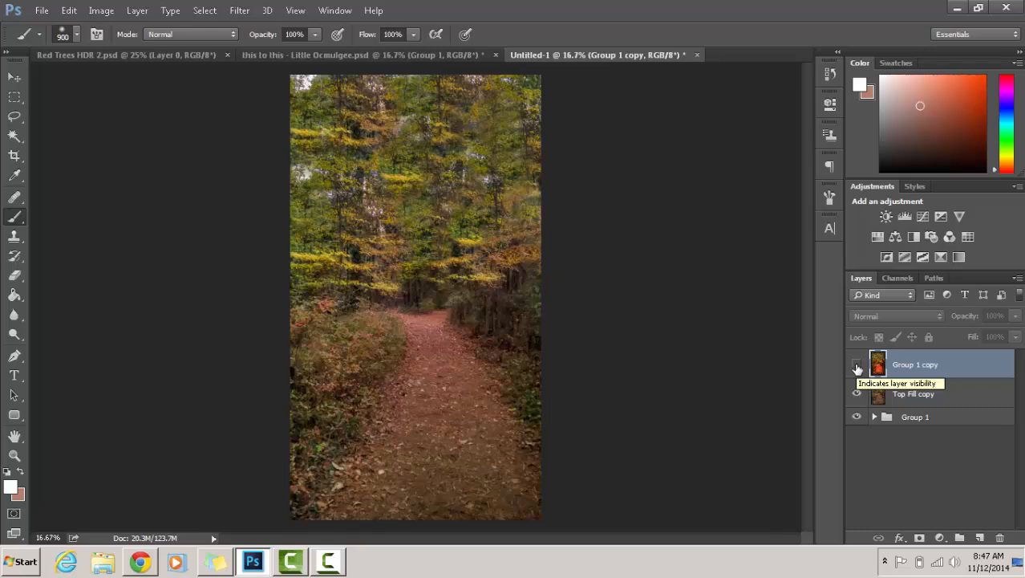
left_click(857, 367)
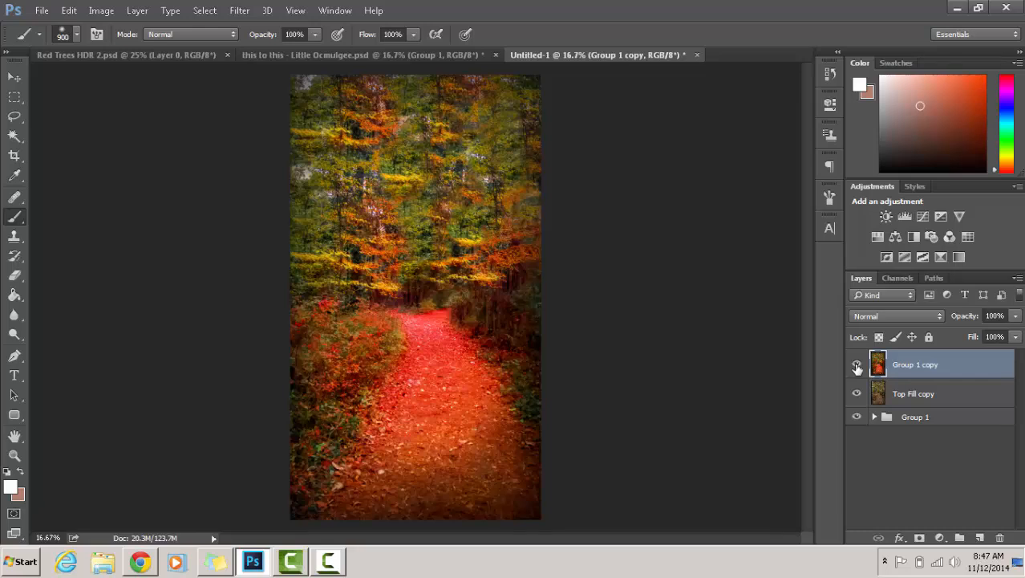
Hide the layers above the Original layer inside Group 1, and collapse the group.
left_click(875, 416)
scroll(931, 434, "down", 2)
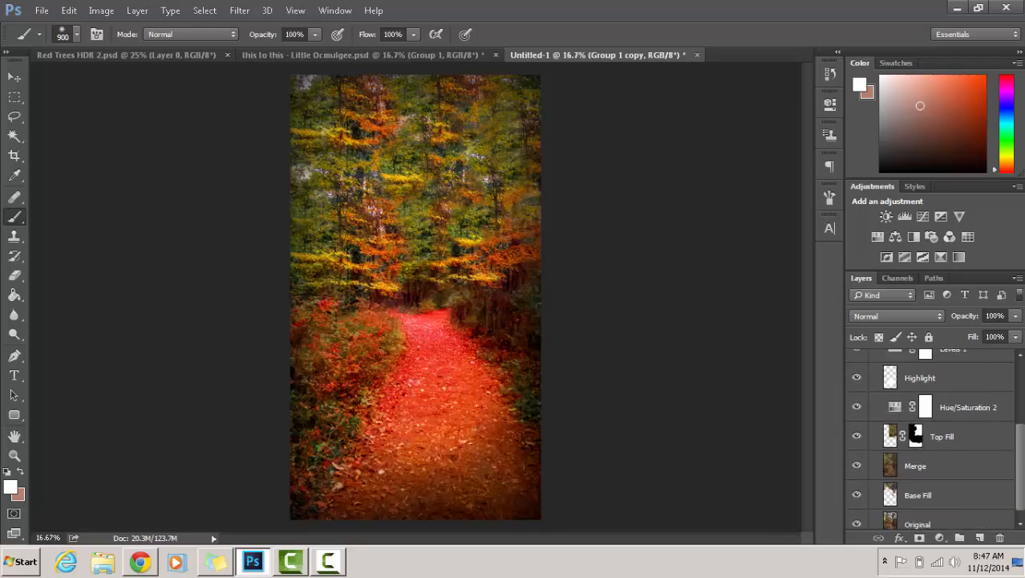
left_click(857, 516, "alt")
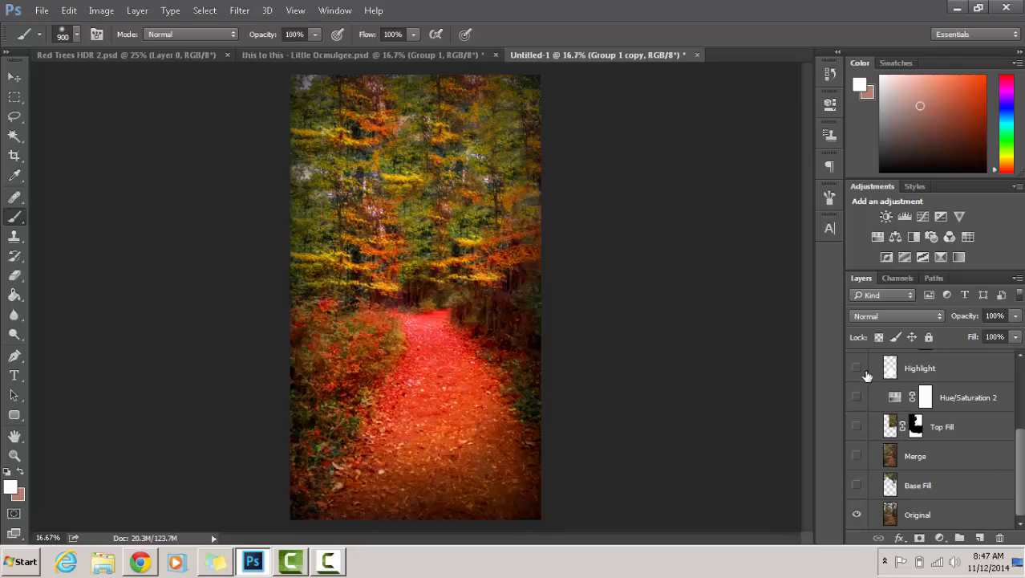
left_click_drag(1021, 475, 1020, 429)
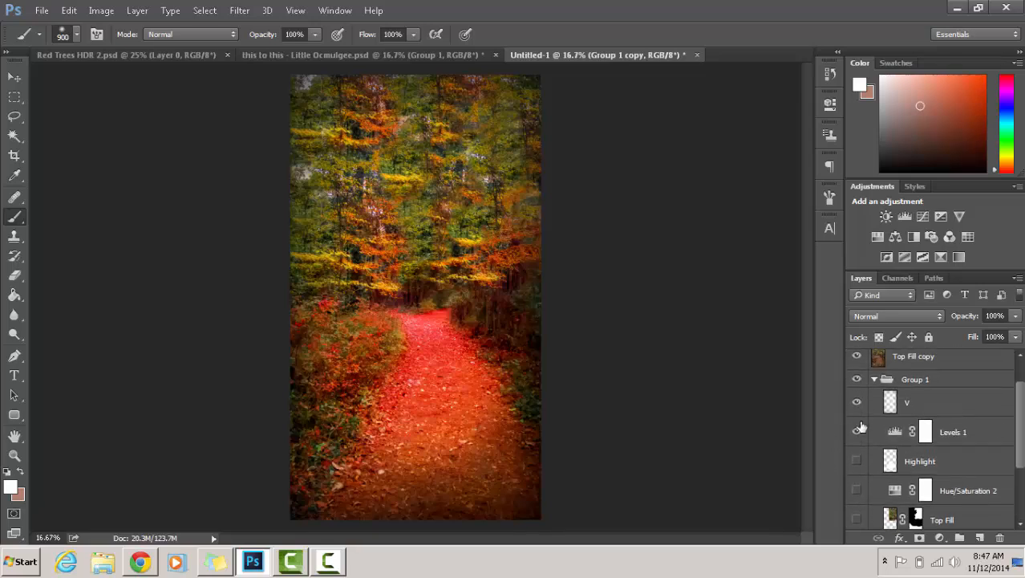
left_click(875, 378)
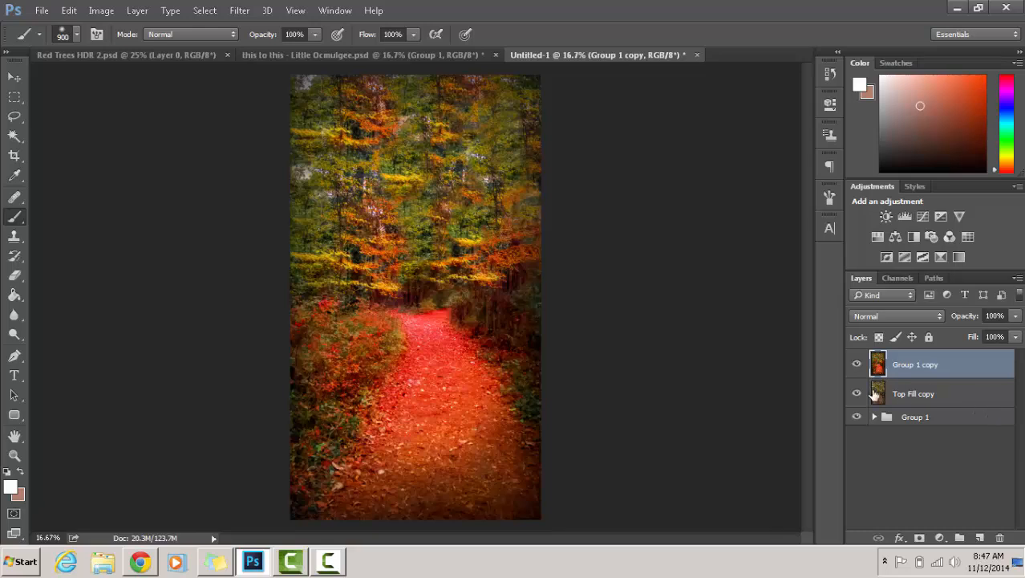
Hide the Group 1 copy and Top Fill copy layers to reveal the unedited photo in Group 1.
left_click(857, 365)
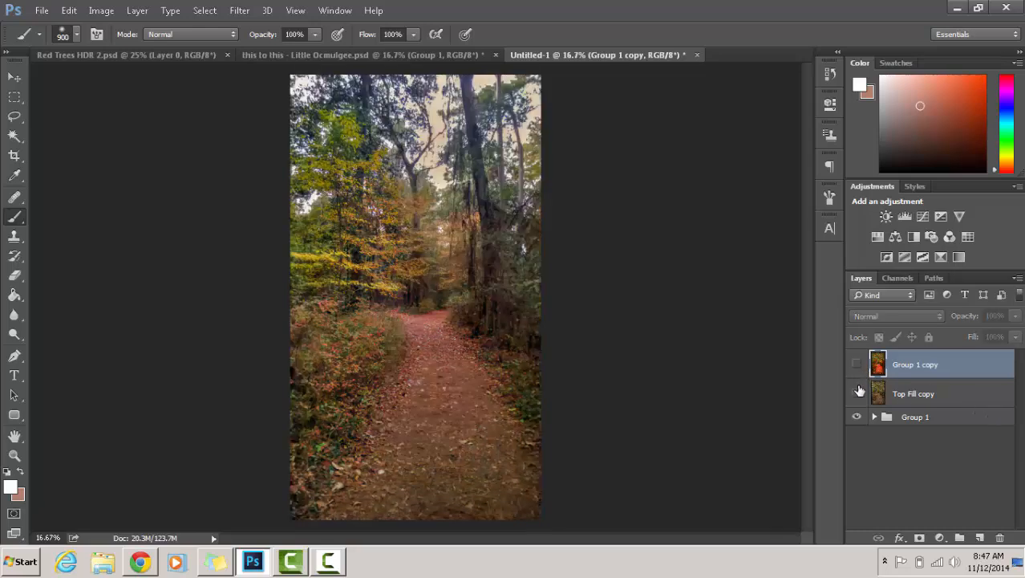
left_click(858, 393)
key("v")
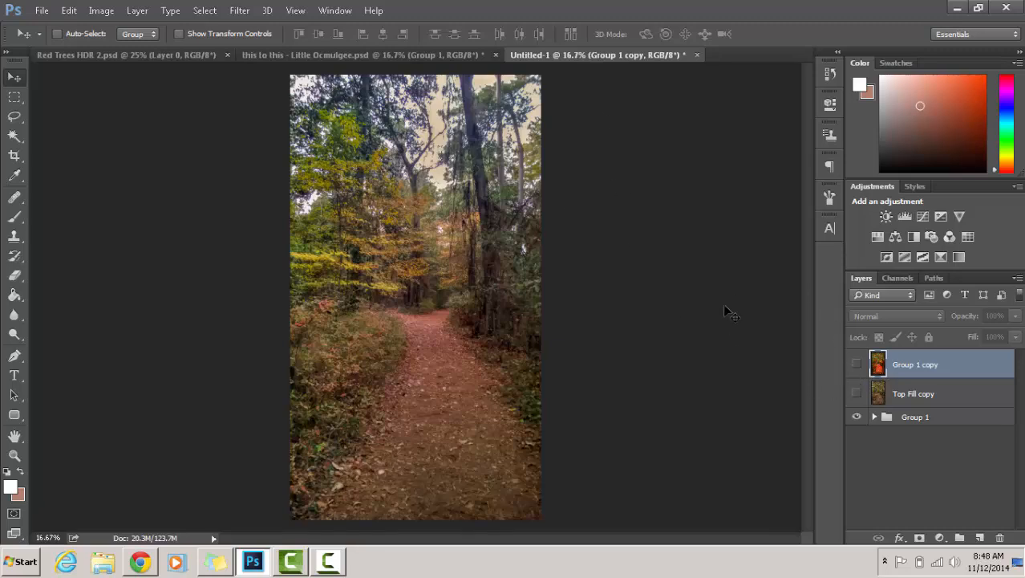
Show the Top Fill copy layer centred in full-screen mode with the menu bar, and compare it with the Group 1 copy layer.
left_click(856, 394)
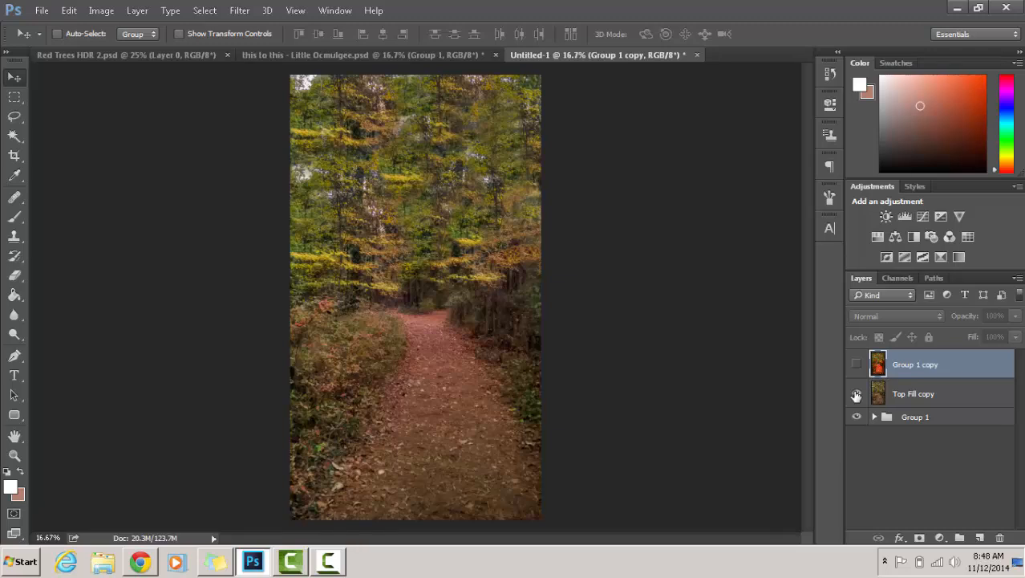
key("f")
key("h")
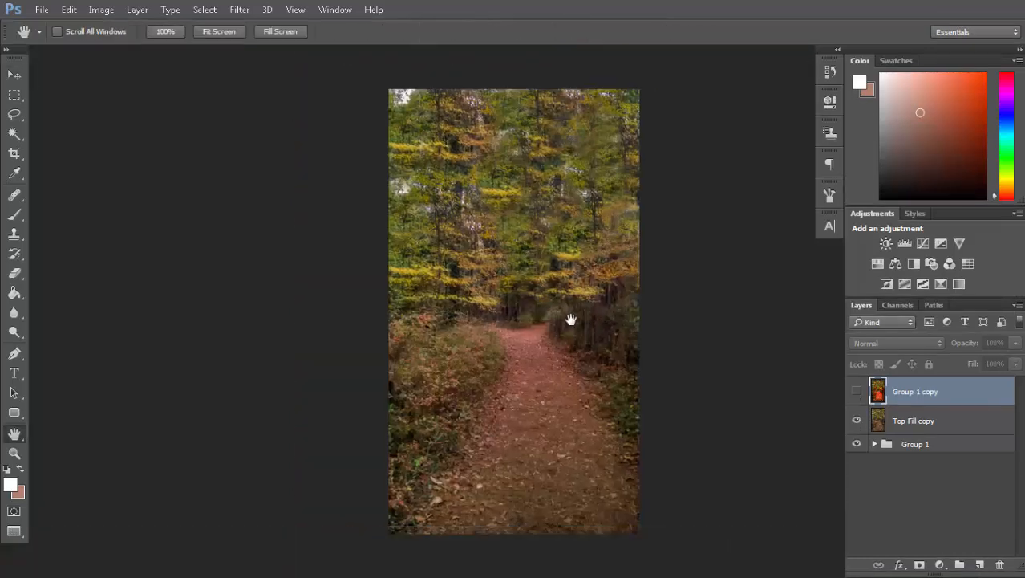
left_click_drag(570, 320, 456, 323)
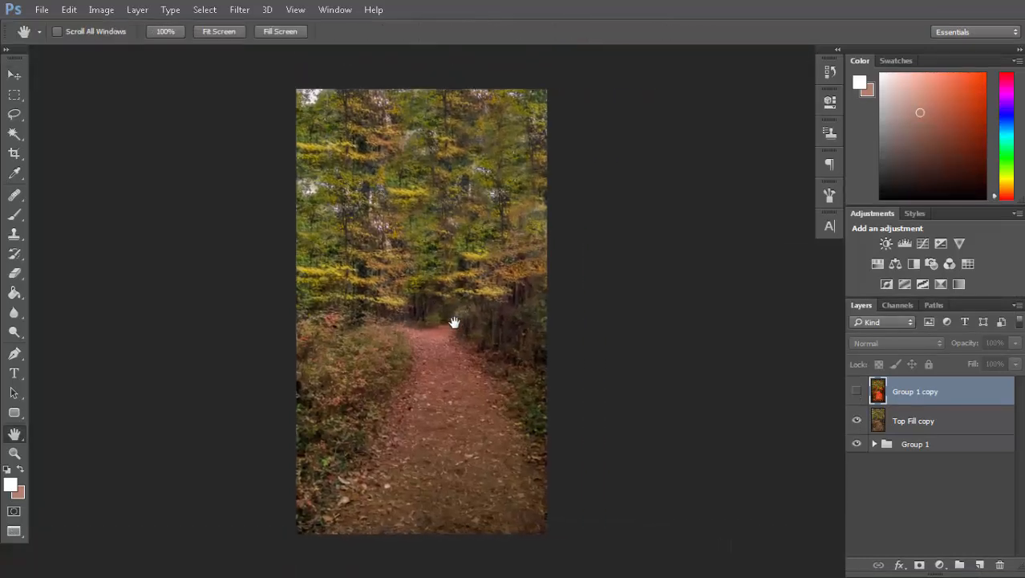
left_click(857, 392)
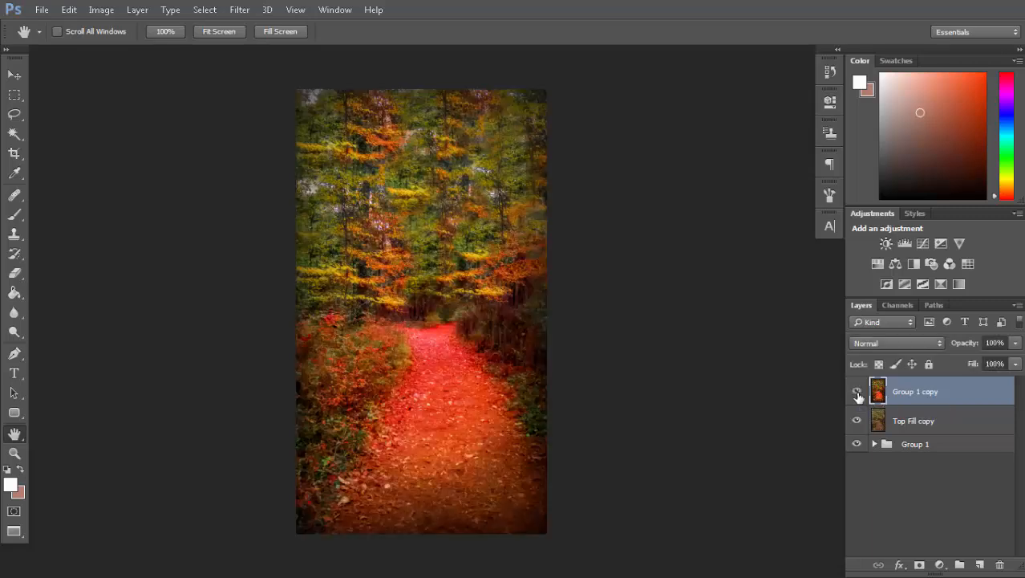
left_click(857, 393)
Rename the Top Fill copy layer as Original Photo.
left_click(888, 422)
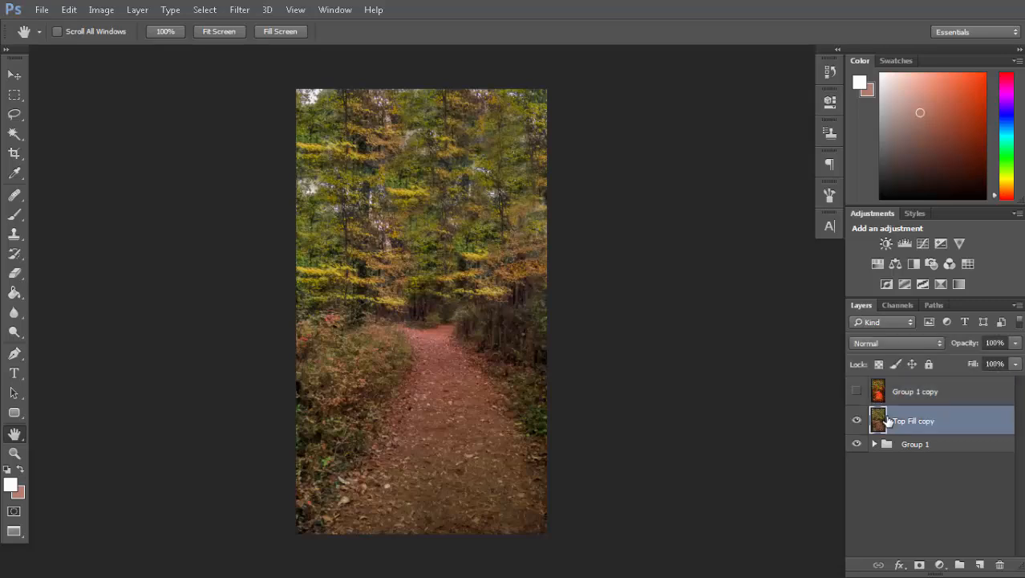
key("v")
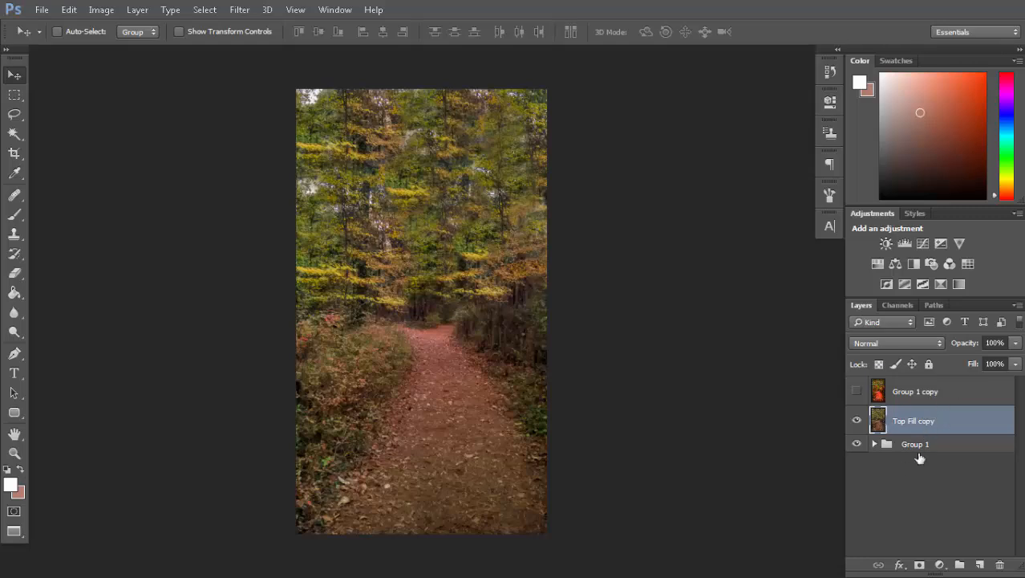
double_click(909, 423)
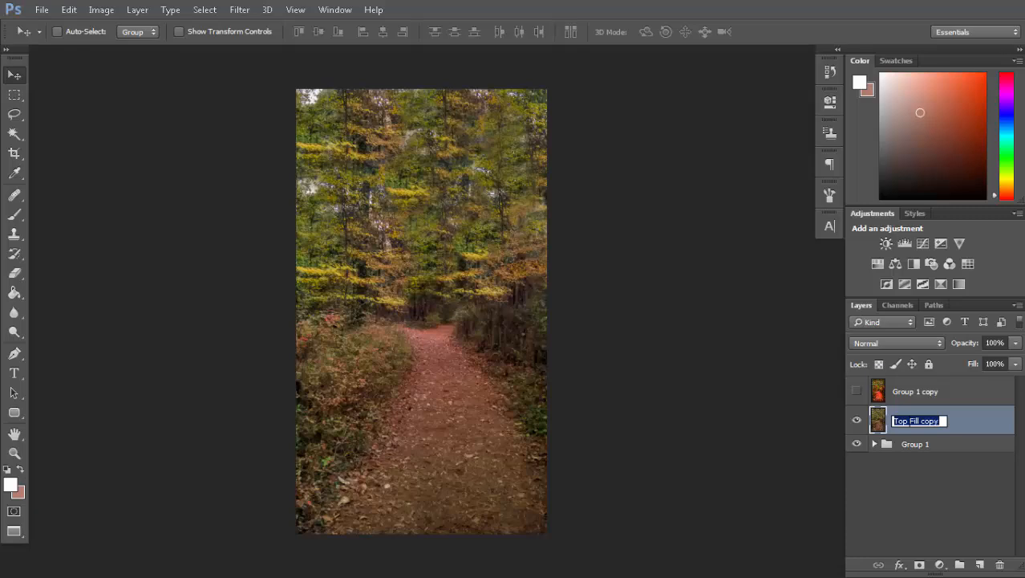
key("BackSpace")
type("P")
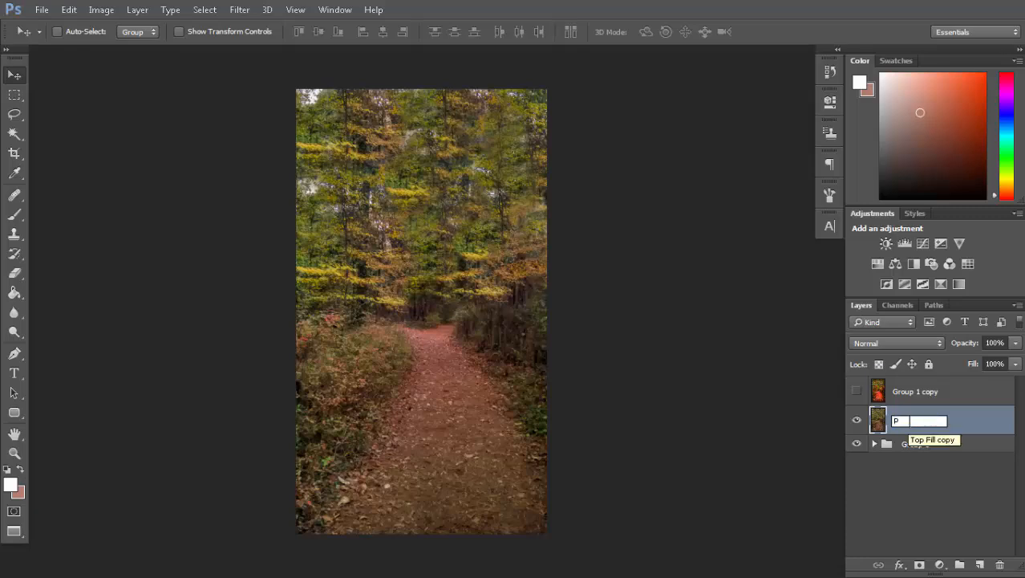
type("hoto")
key("BackSpace")
key("BackSpace")
key("BackSpace")
key("BackSpace")
key("BackSpace")
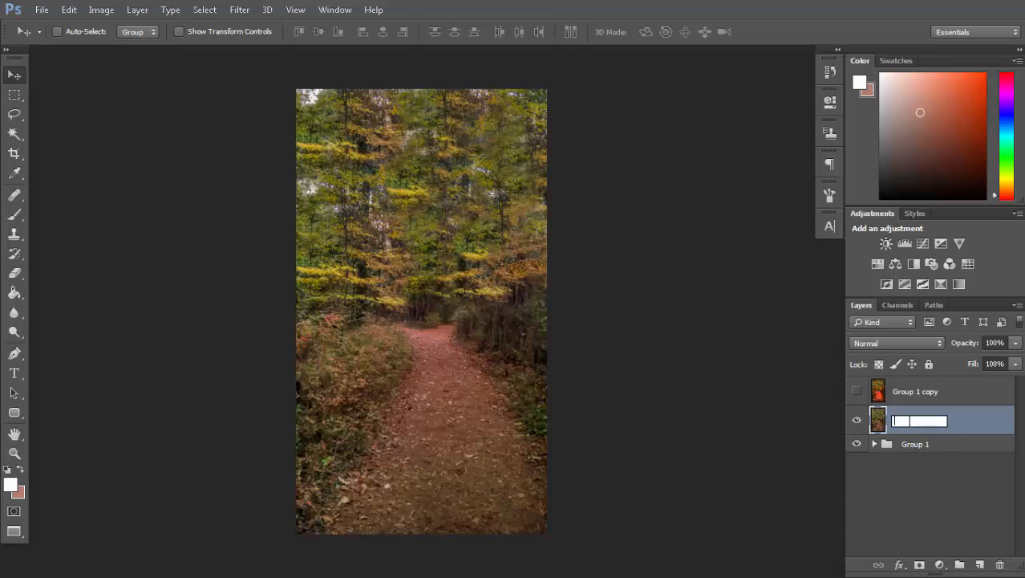
type("Original Photo")
key("Return")
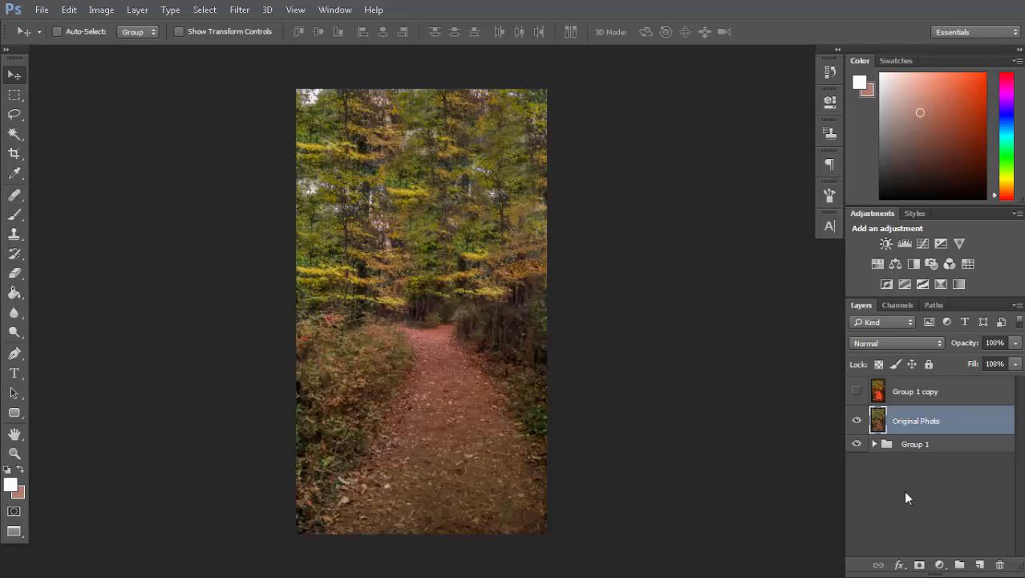
Create a new empty layer named V above the Original Photo layer.
key("ctrl+shift+n")
type("V")
key("Return")
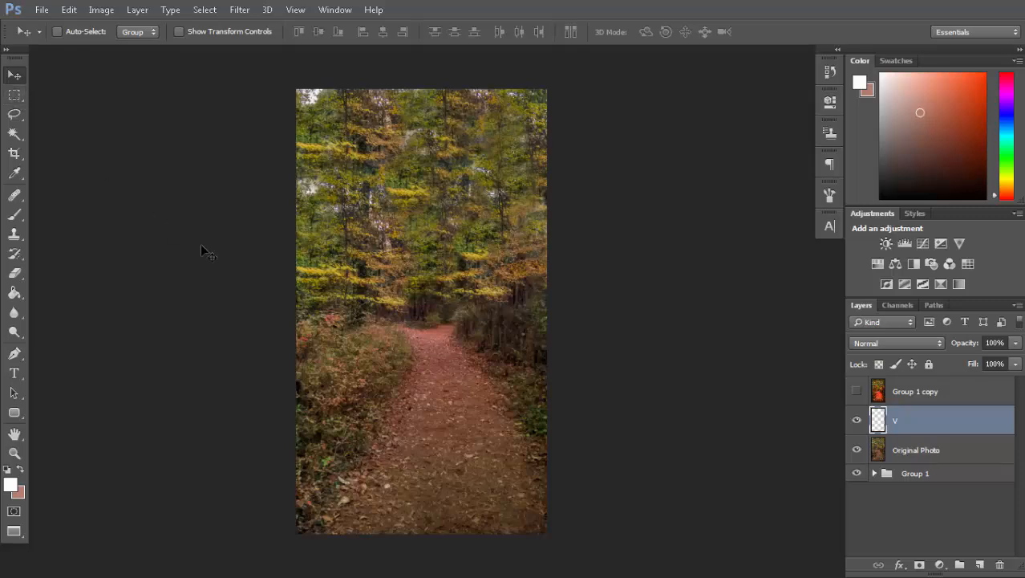
Draw a rectangular marquee with a 250 px feather around the whole photo and invert the selection.
key("m")
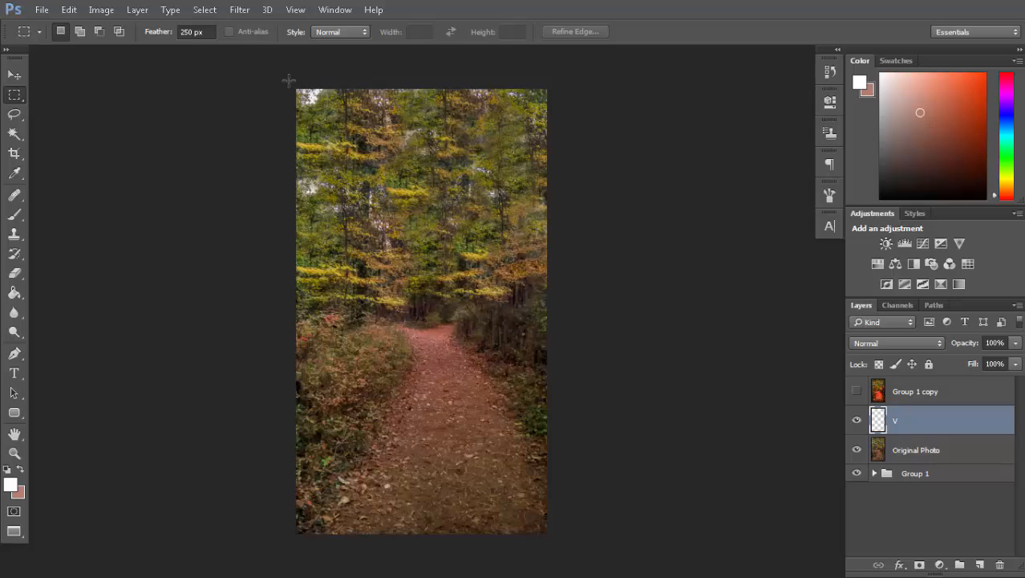
left_click_drag(291, 83, 576, 551)
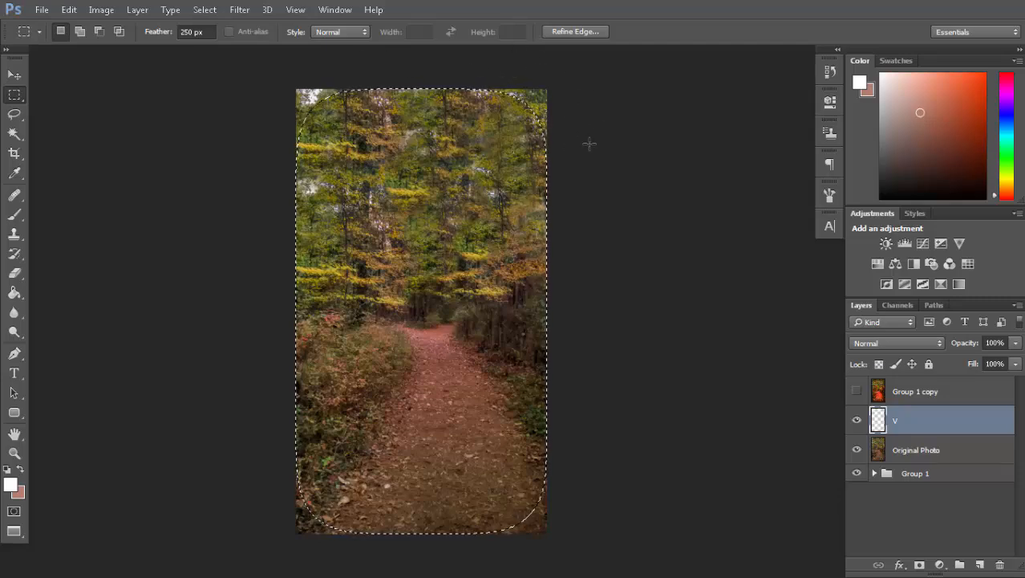
scroll(521, 187, "up", 1)
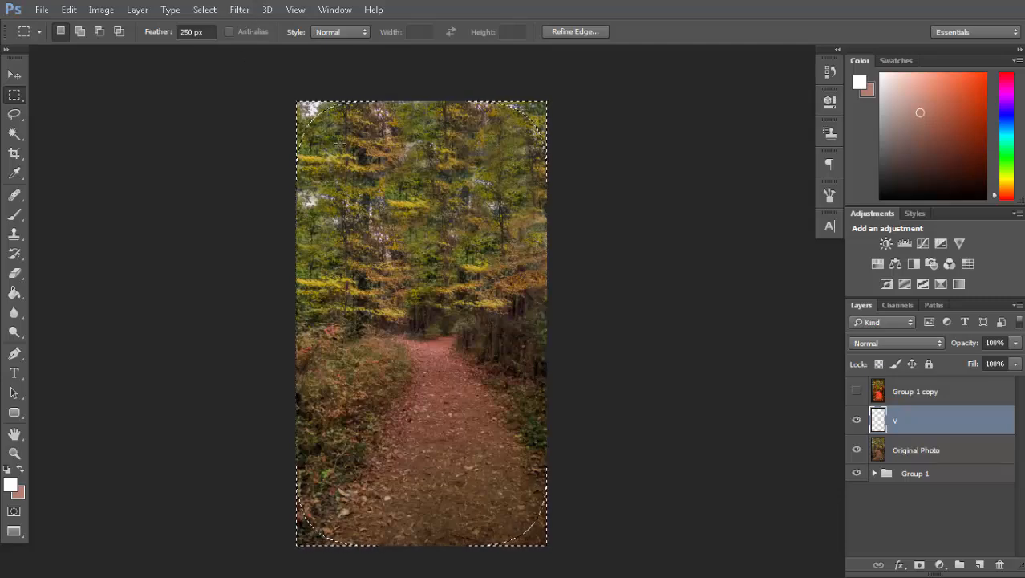
left_click(204, 11)
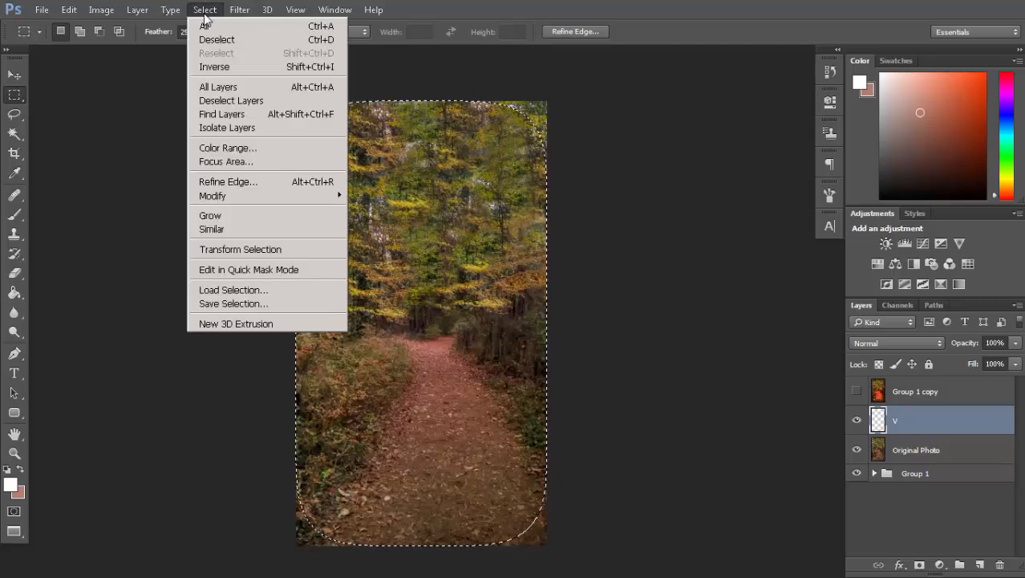
left_click(216, 67)
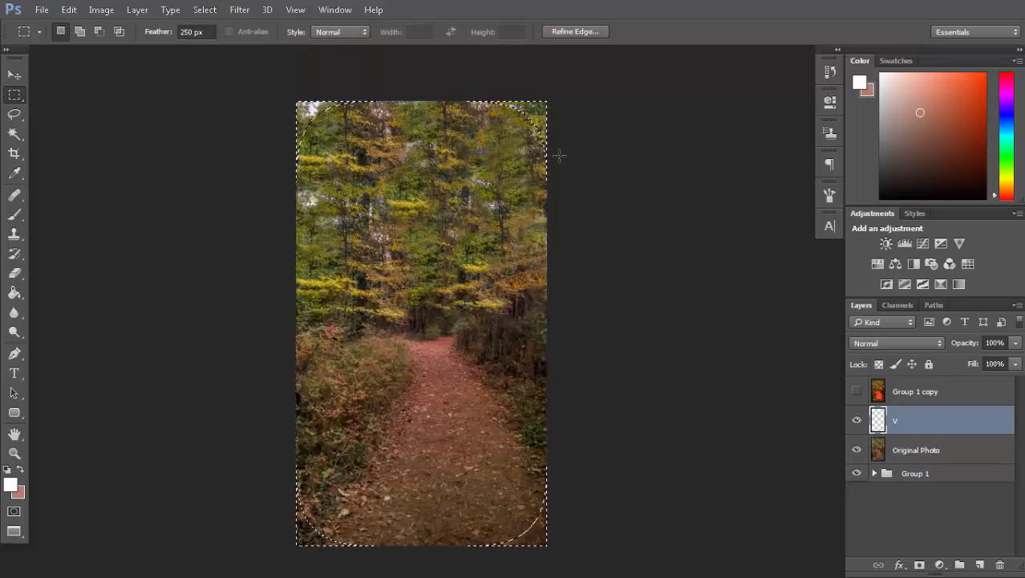
Fill the inverted edge selection on layer V with black in Normal mode at 100% opacity, and deselect.
right_click(434, 249)
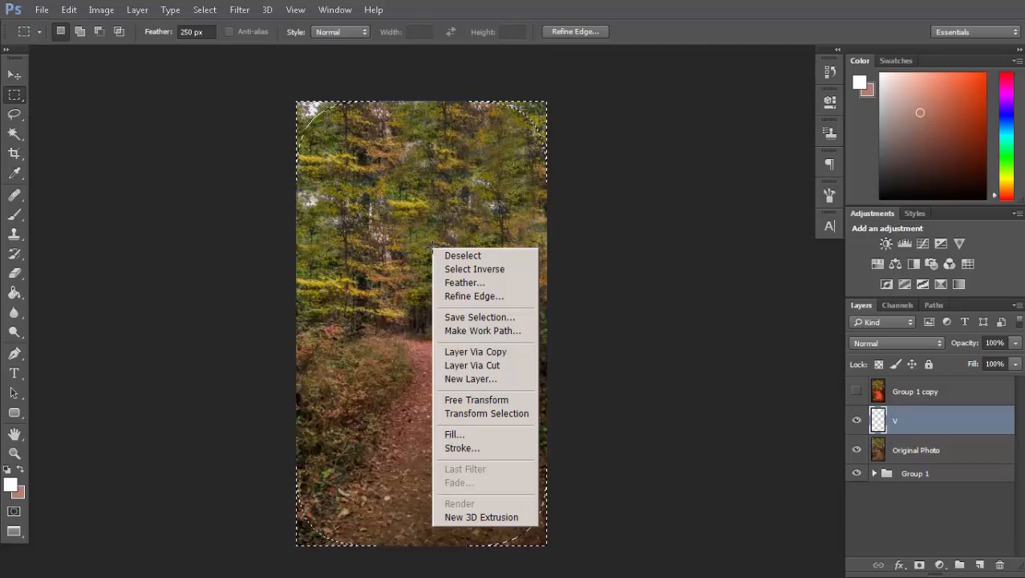
left_click(488, 434)
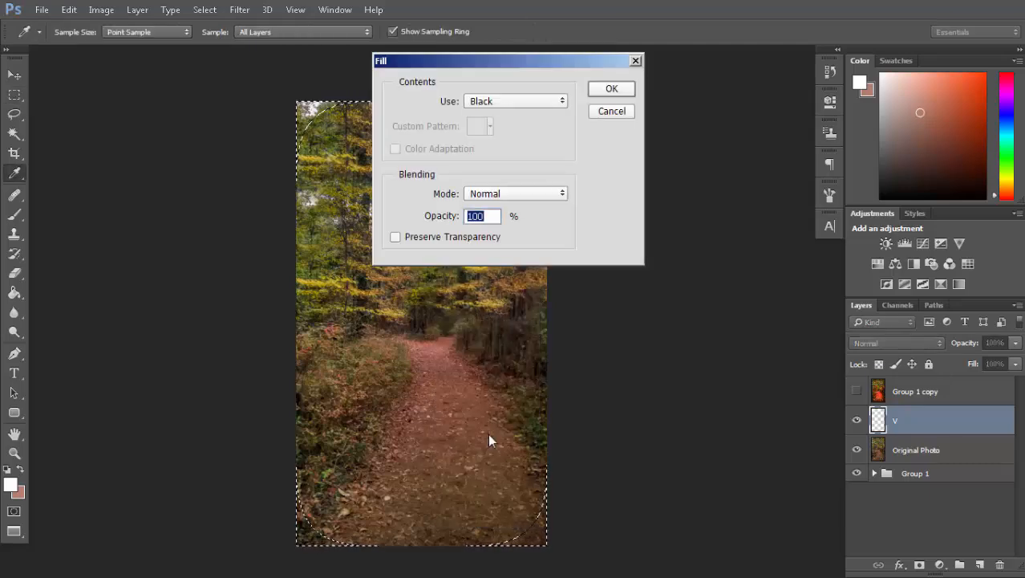
left_click(495, 100)
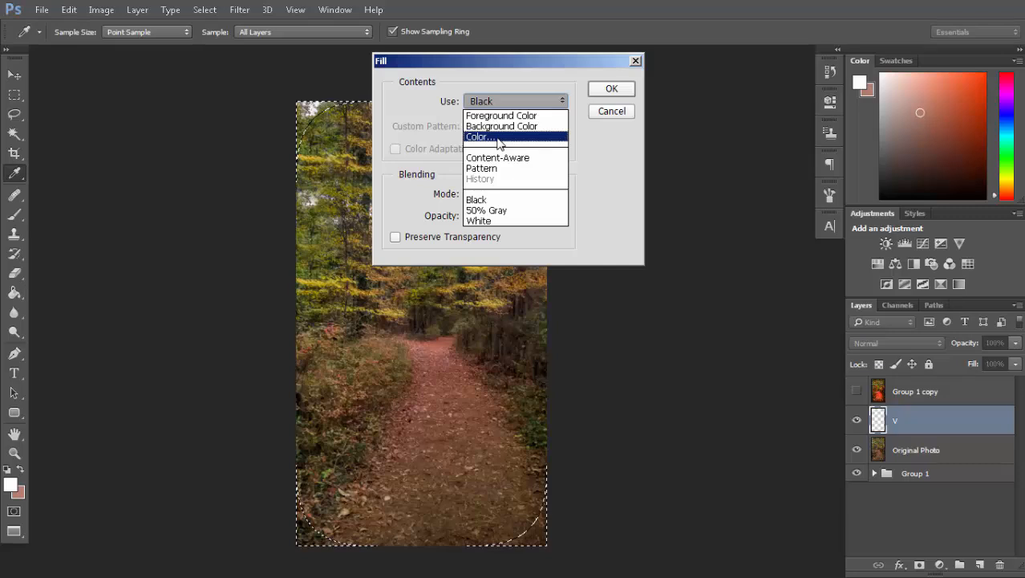
left_click(497, 199)
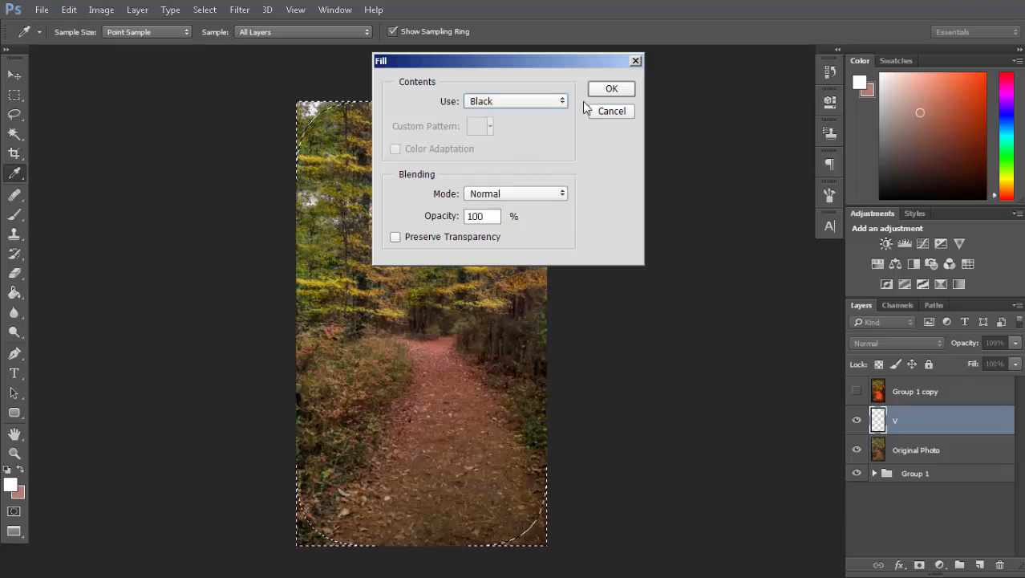
left_click(608, 90)
key("m")
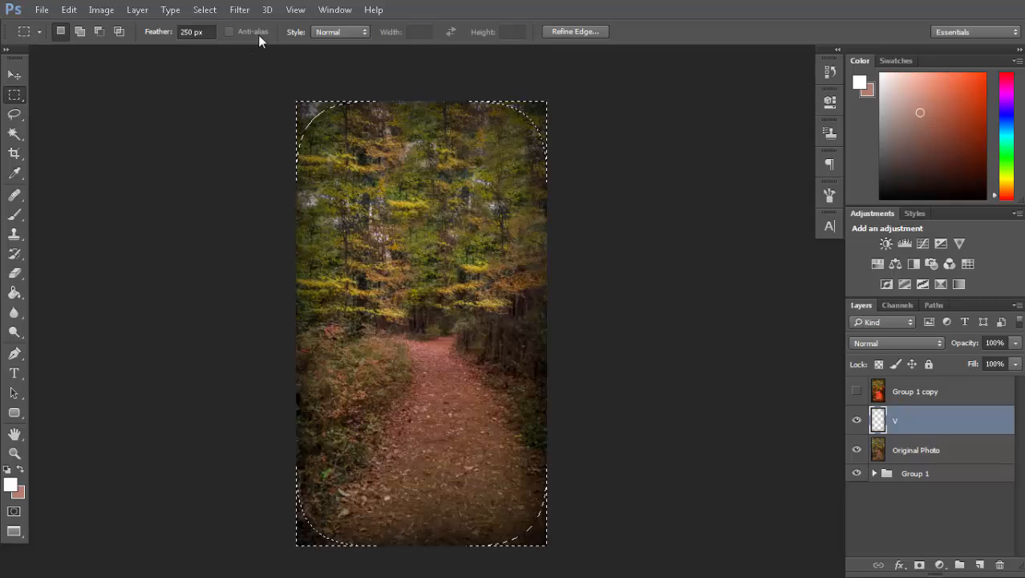
left_click(205, 10)
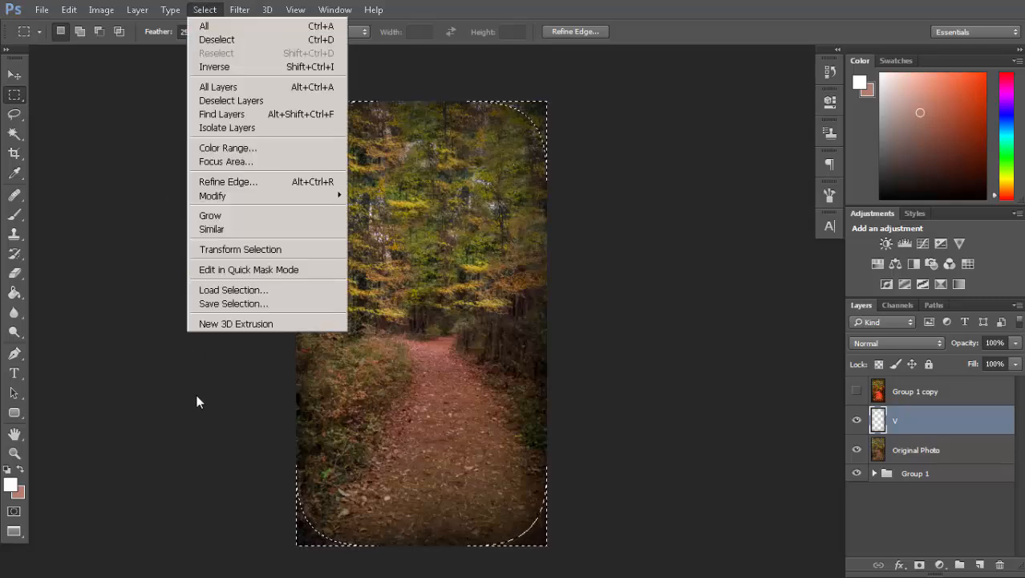
left_click(204, 416)
key("ctrl+d")
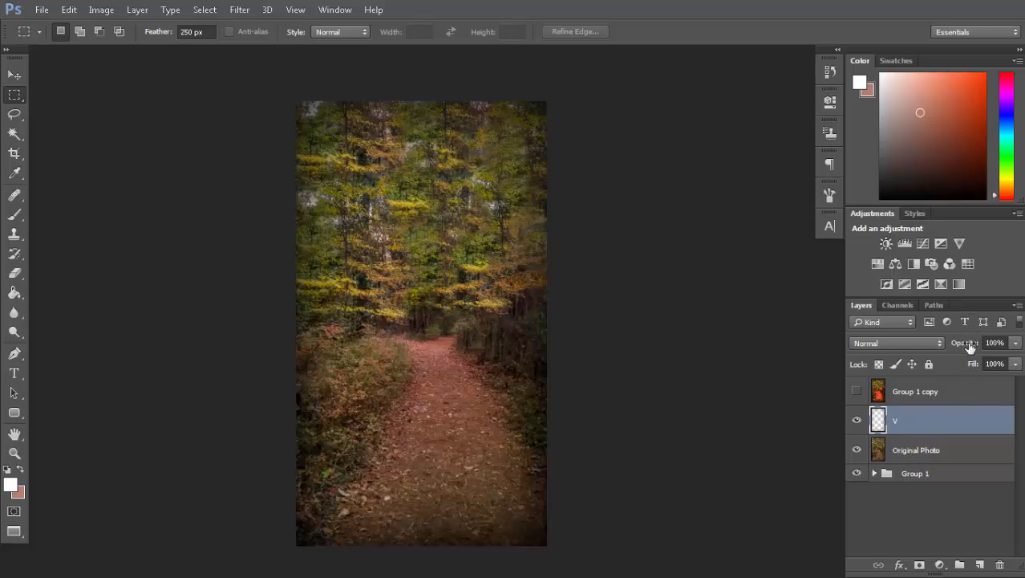
Set layer V's opacity to 65% and compare the photo with the vignette hidden and shown.
mouse_move(969, 345)
left_mouse_down()
mouse_move(927, 363)
mouse_move(976, 344)
left_mouse_up()
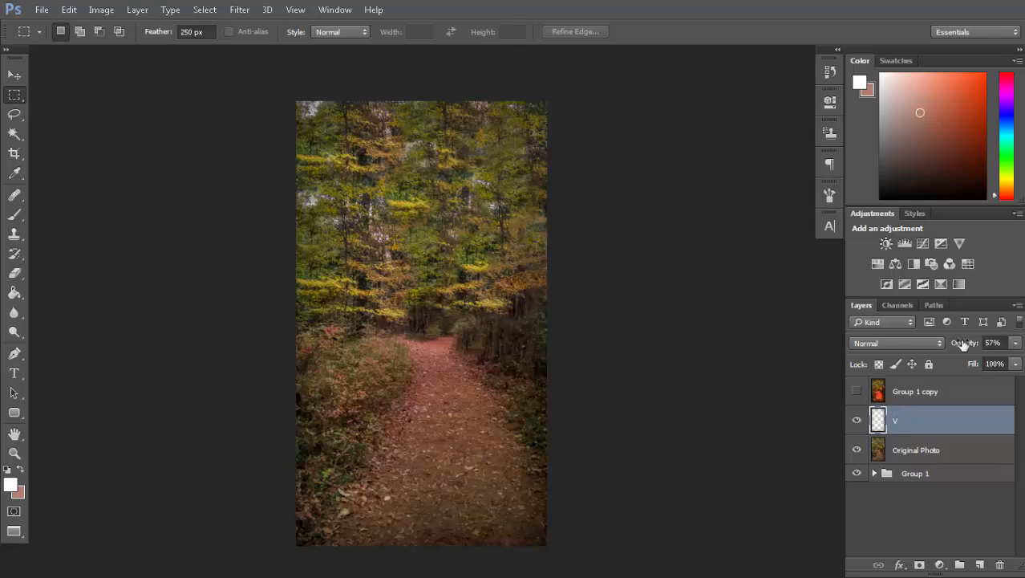
left_click_drag(961, 343, 968, 344)
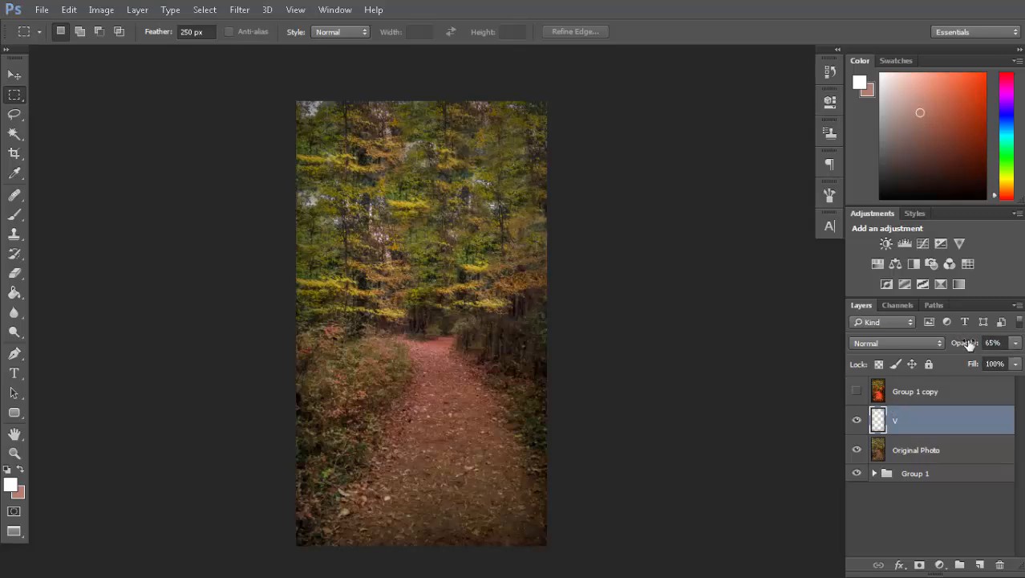
left_click(857, 423)
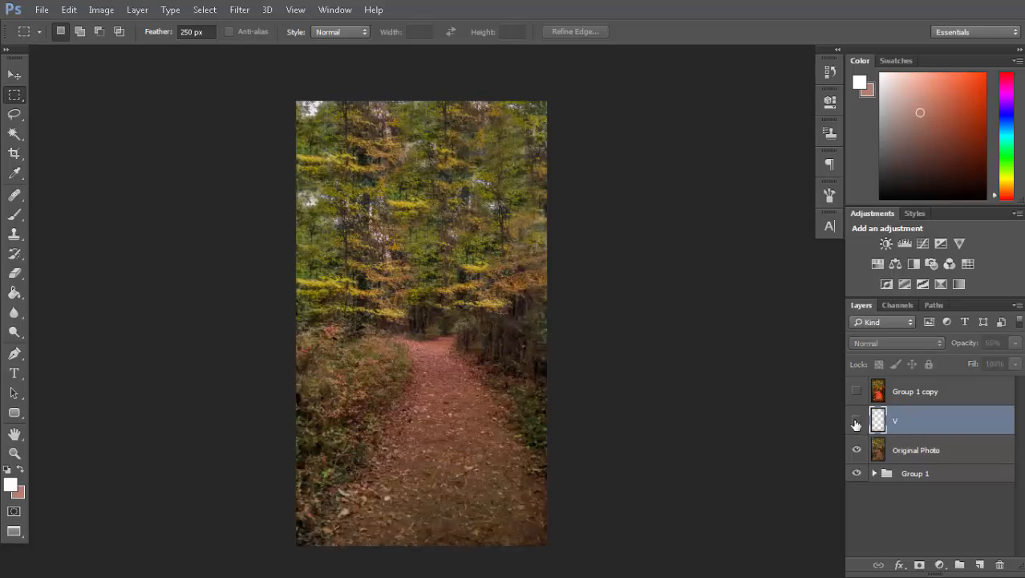
left_click(857, 423)
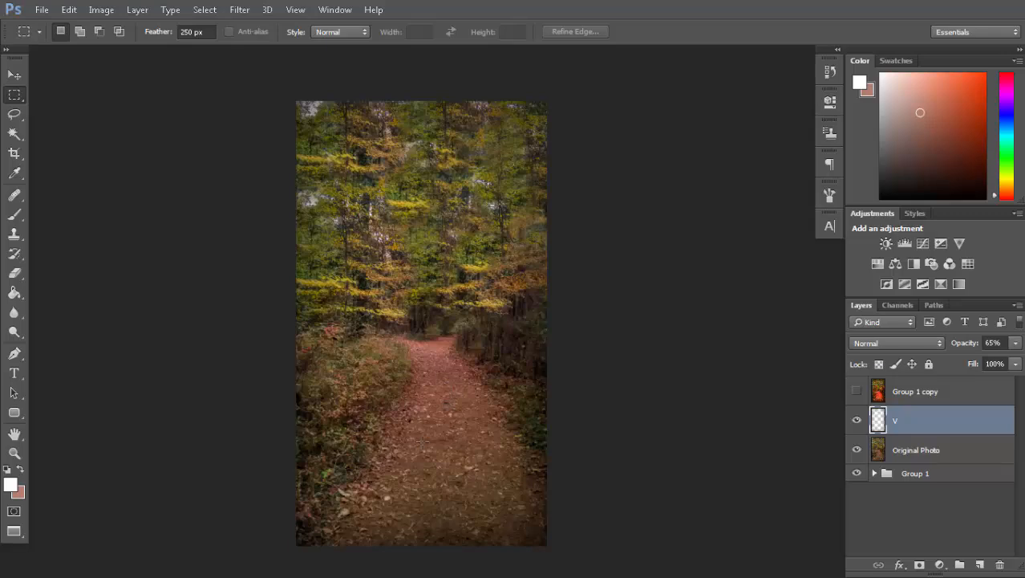
Hide and show layer V repeatedly to examine the vignette's effect on the photo's edges.
left_click(857, 422)
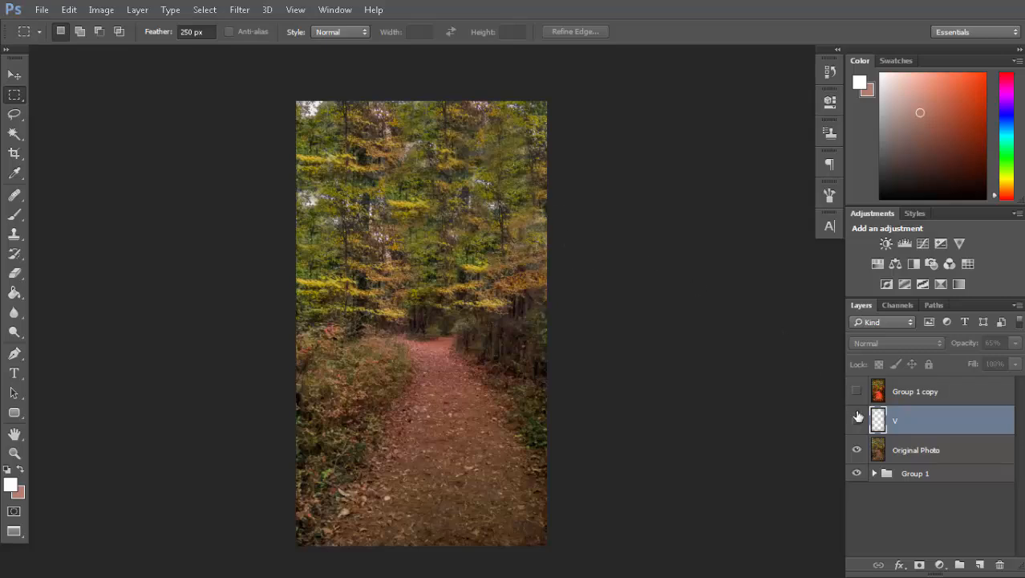
left_click(857, 421)
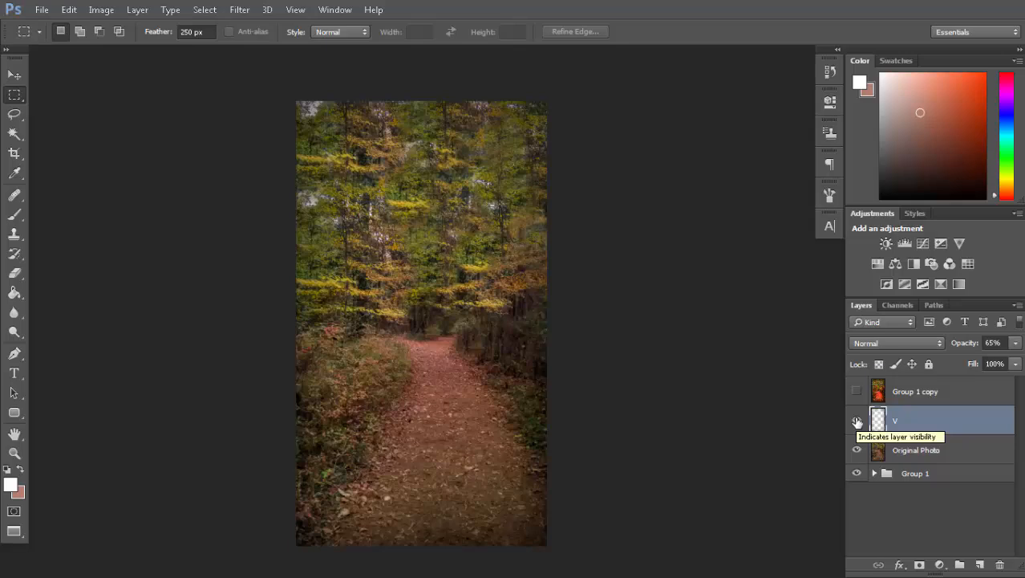
left_click(857, 421)
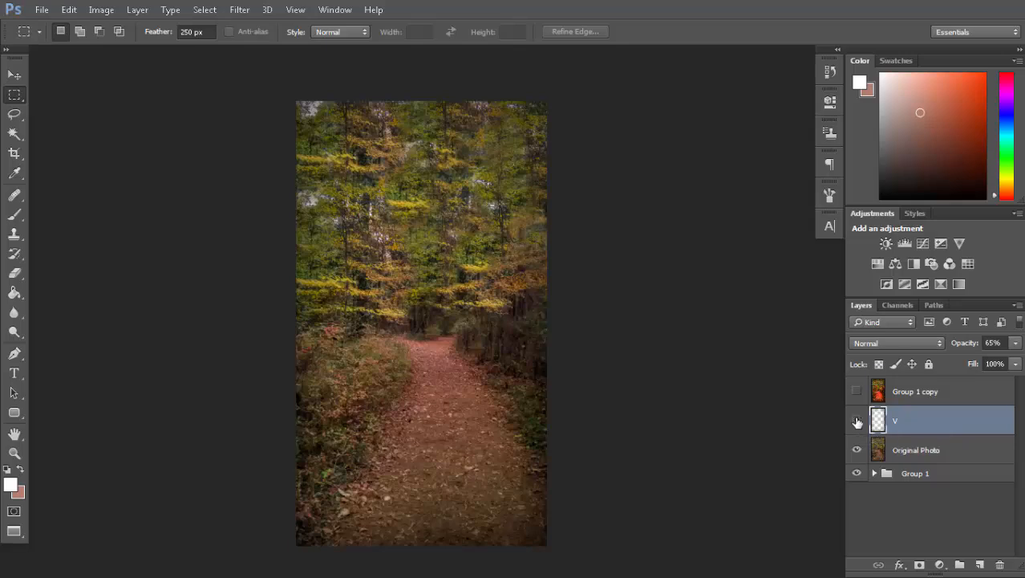
left_click(857, 421)
Add a Hue/Saturation adjustment layer directly above the Original Photo layer and choose its Reds range.
left_click(871, 457)
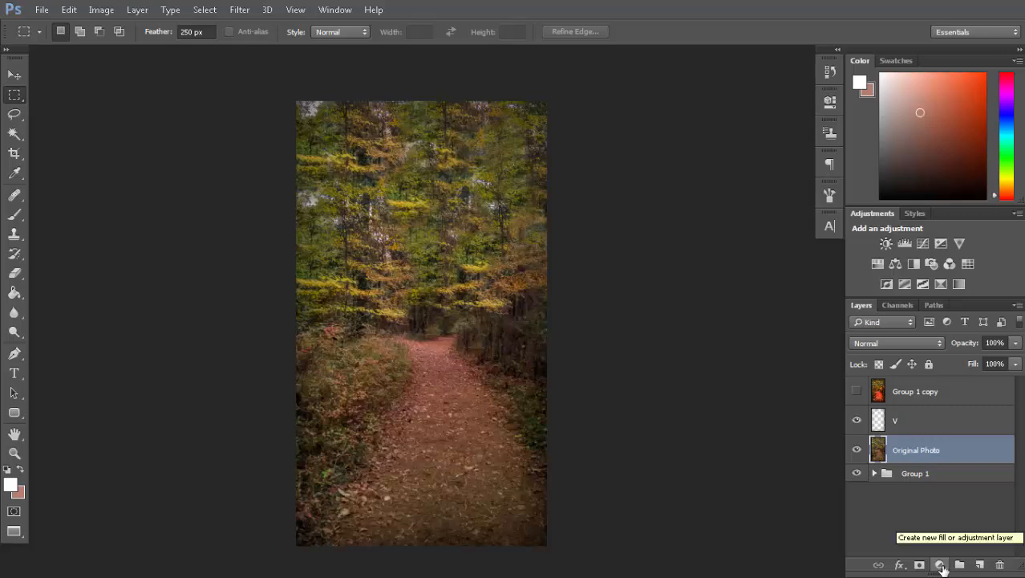
left_click(938, 565)
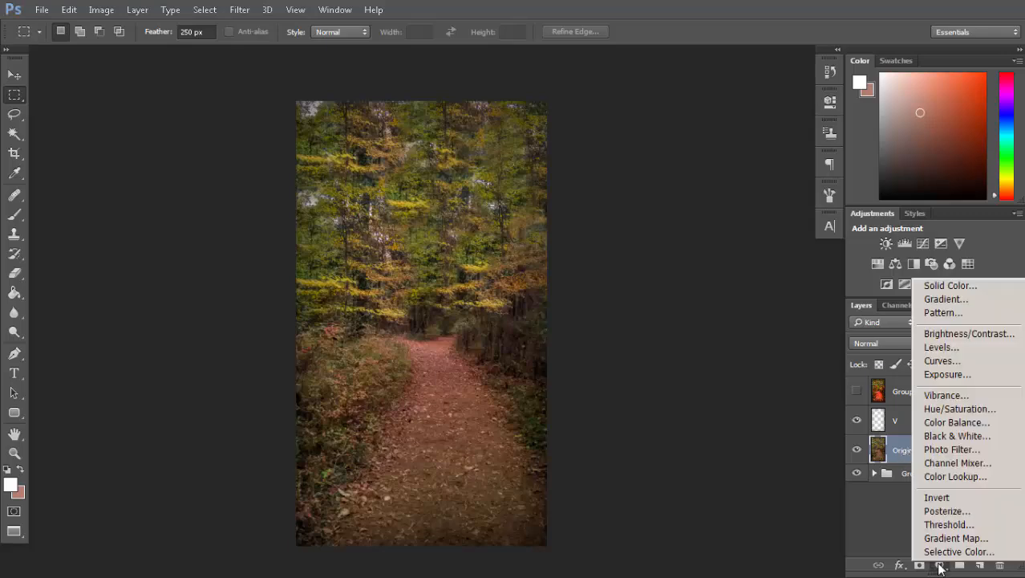
left_click(939, 411)
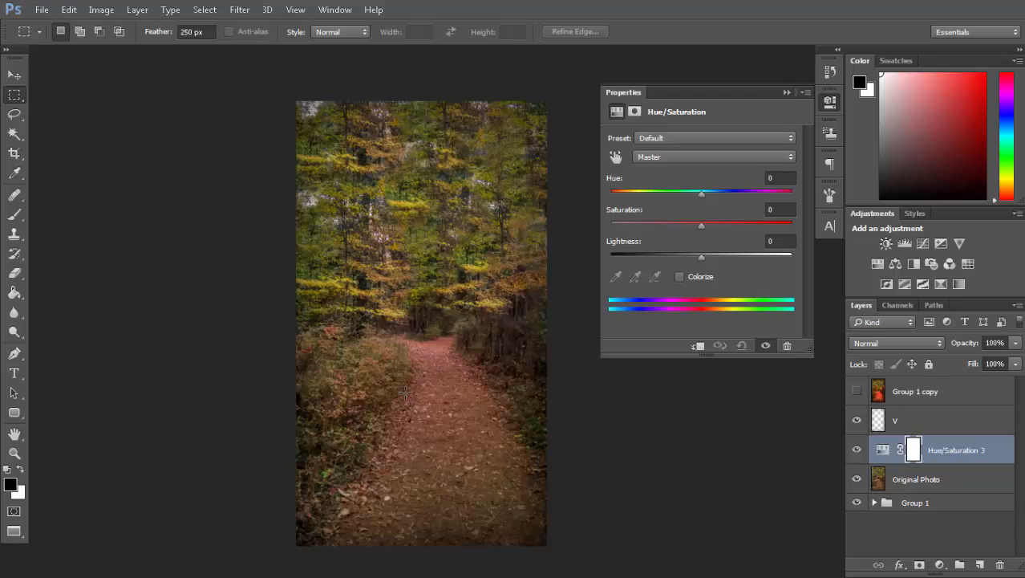
left_click(716, 160)
left_click(670, 165)
left_click(671, 164)
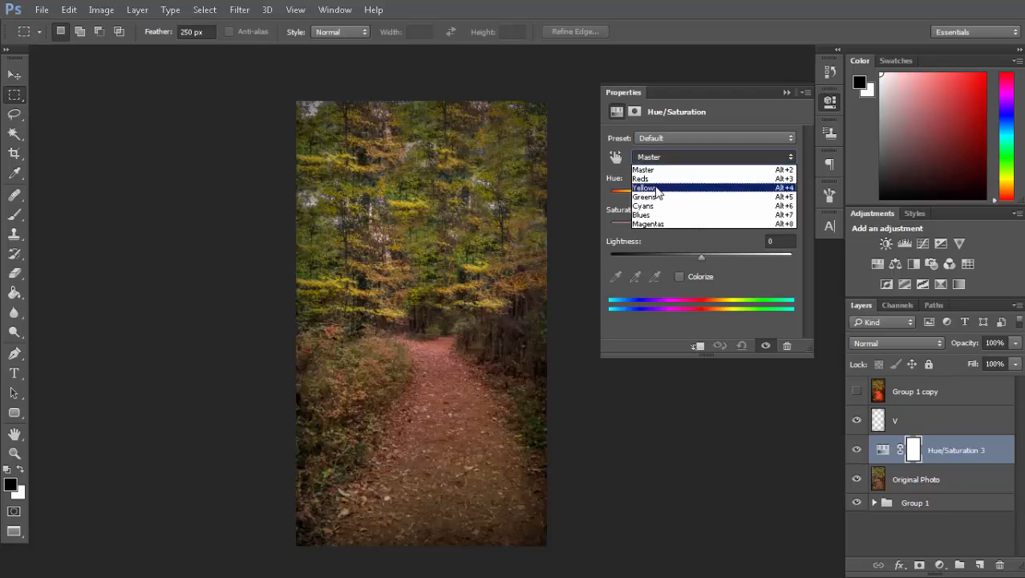
left_click(656, 181)
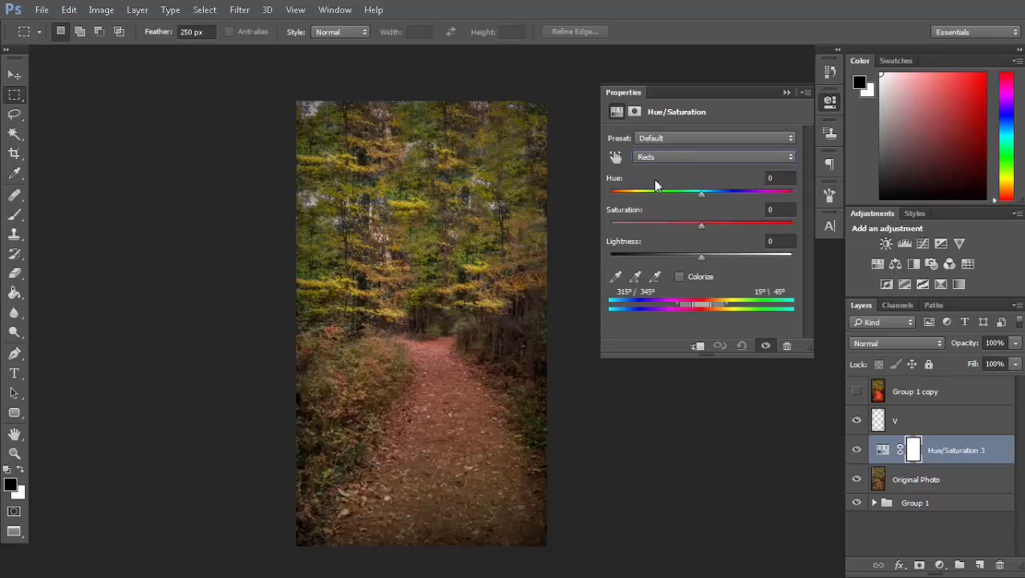
Sample the middle of the forest path to define the colour range for the Reds adjustment.
left_click(615, 278)
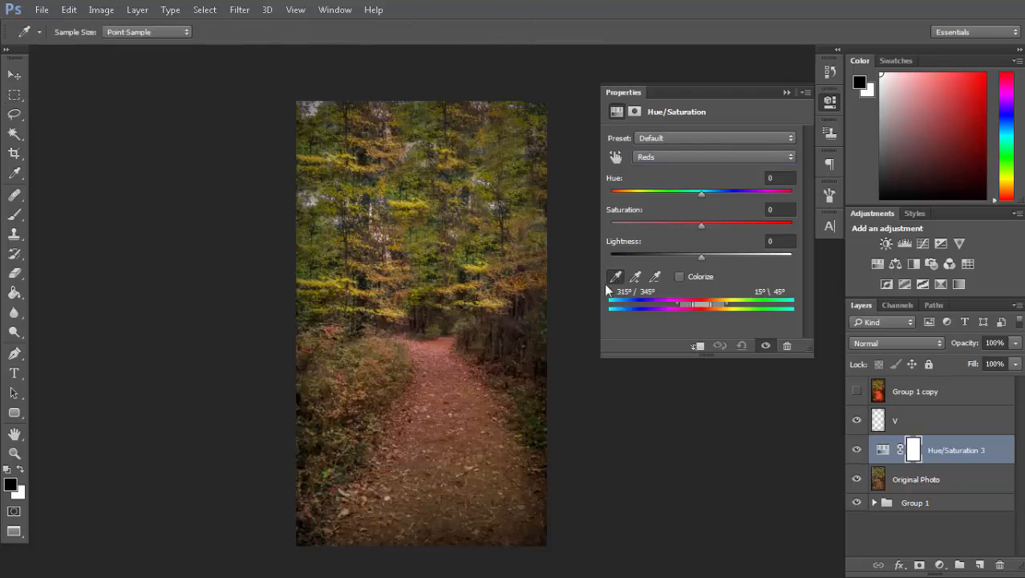
left_click(443, 428)
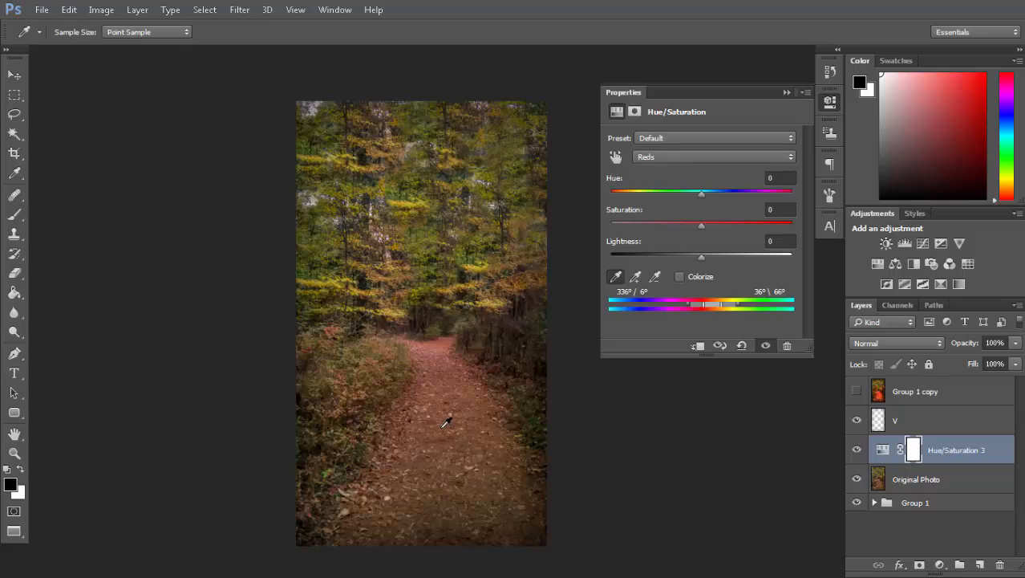
left_click(636, 276)
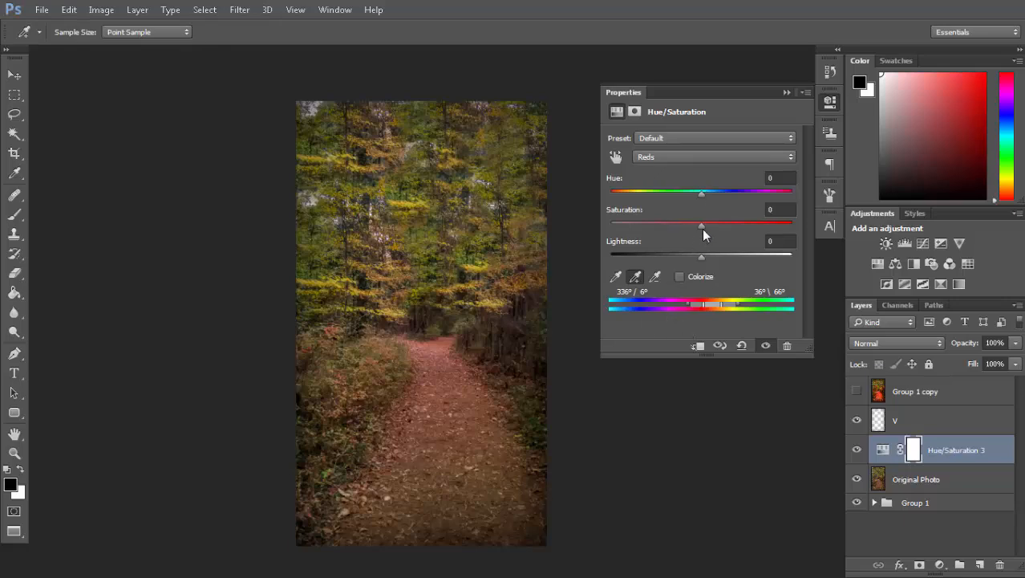
Try Reds values of hue -7, saturation +54 and lightness -17 in the Hue/Saturation adjustment.
left_click_drag(703, 228, 747, 230)
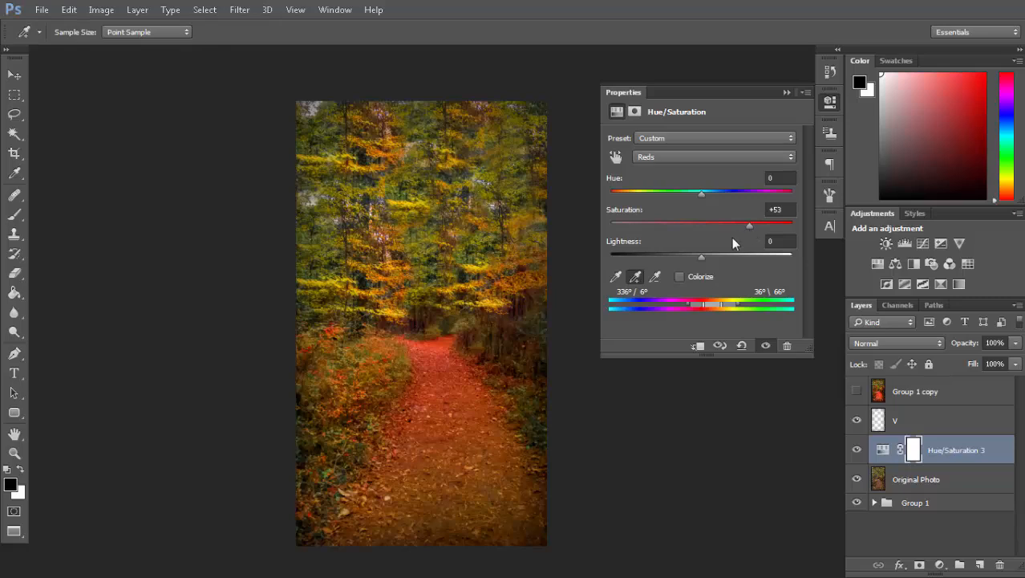
mouse_move(702, 258)
left_mouse_down()
mouse_move(683, 259)
mouse_move(704, 261)
mouse_move(691, 259)
left_mouse_up()
mouse_move(701, 193)
left_mouse_down()
mouse_move(687, 195)
mouse_move(697, 197)
left_mouse_up()
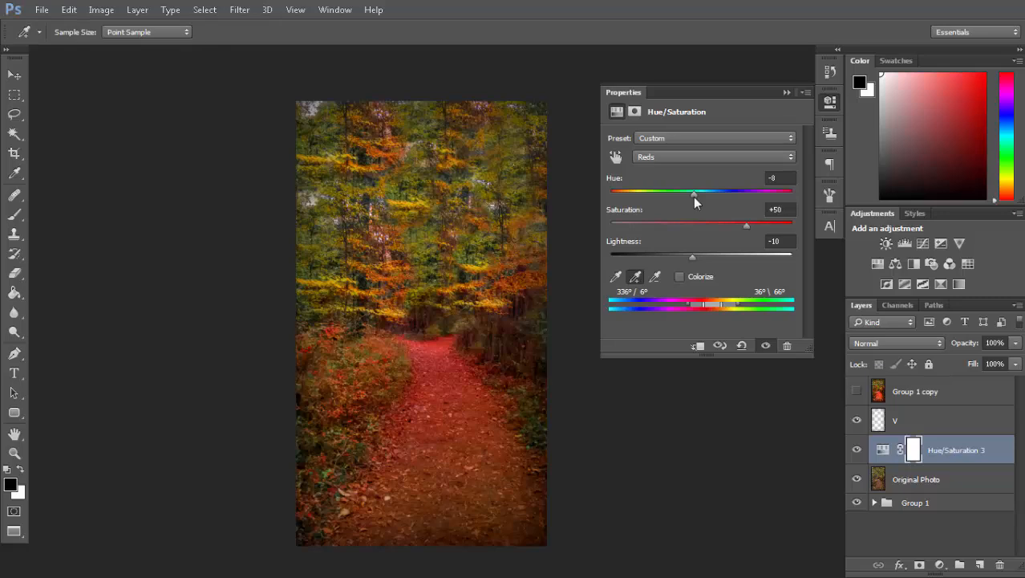
mouse_move(692, 258)
left_mouse_down()
mouse_move(708, 259)
mouse_move(688, 262)
left_mouse_up()
left_click_drag(696, 195, 695, 197)
left_click_drag(687, 257, 686, 258)
Reset the saturation, lightness and hue of the Reds range to 0.
left_click(780, 209)
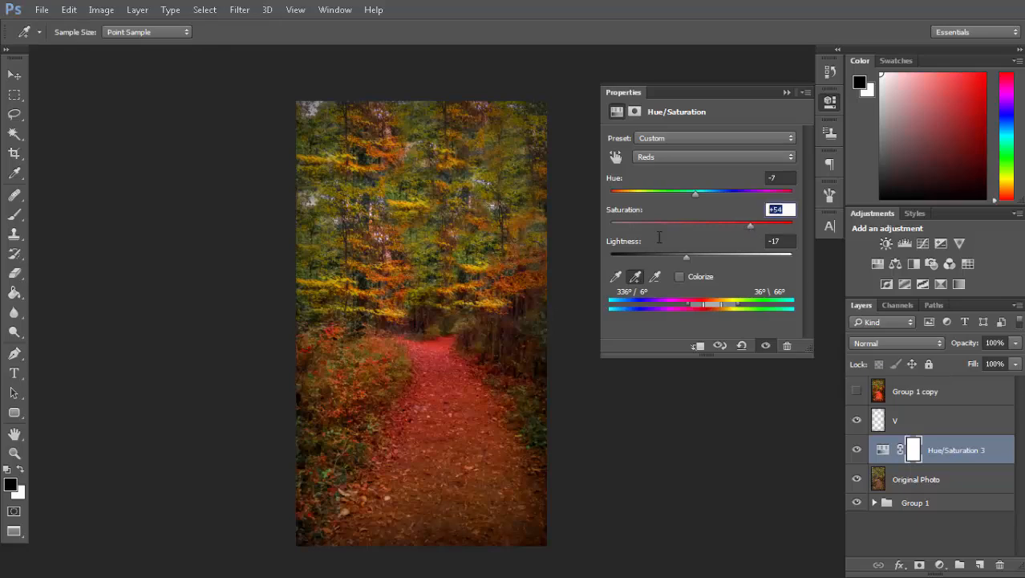
type("0")
key("Tab")
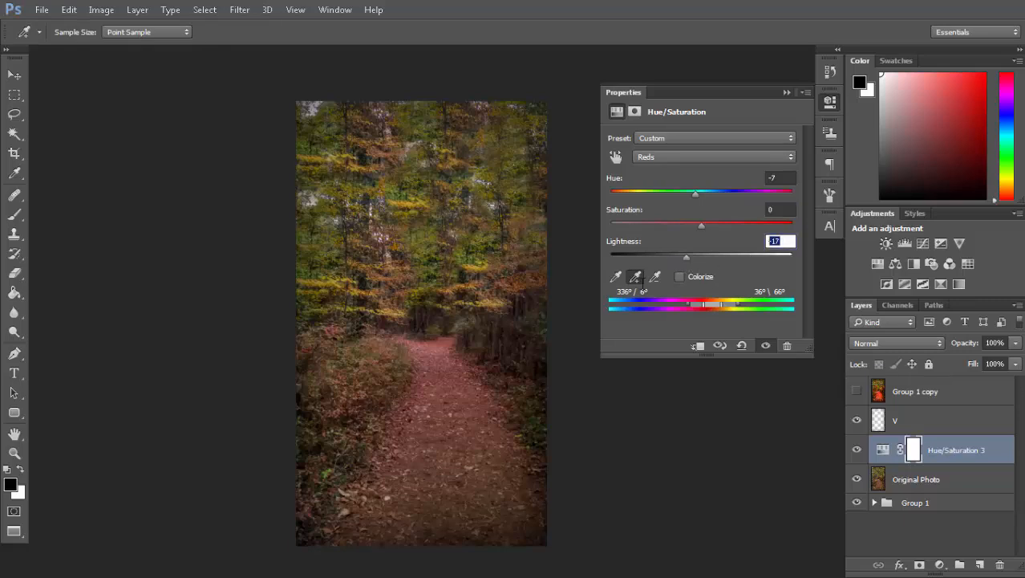
type("0")
left_click(775, 177)
type("0")
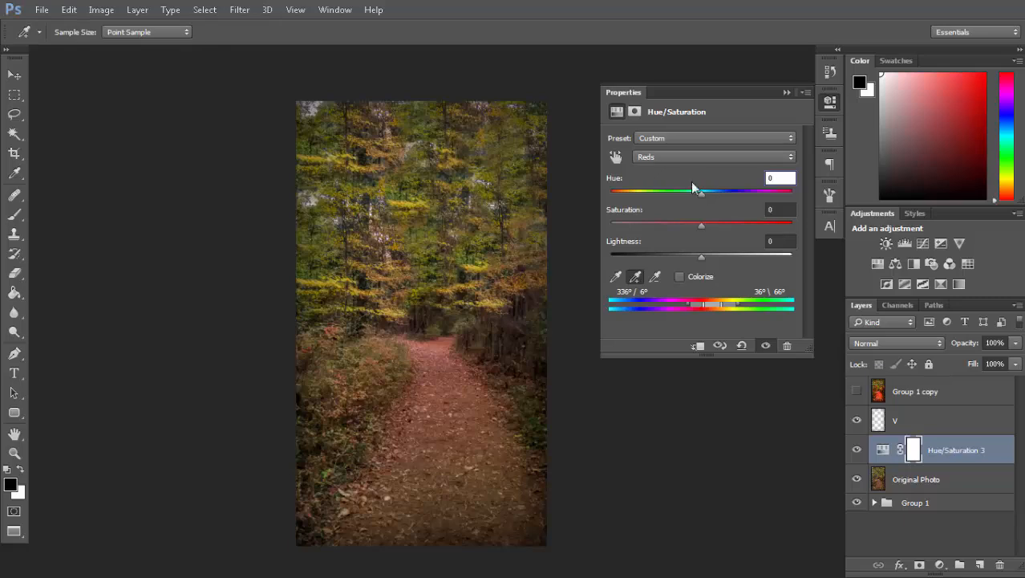
Set the Reds range to hue -10, saturation +50 and lightness 0.
left_click_drag(701, 194, 744, 225)
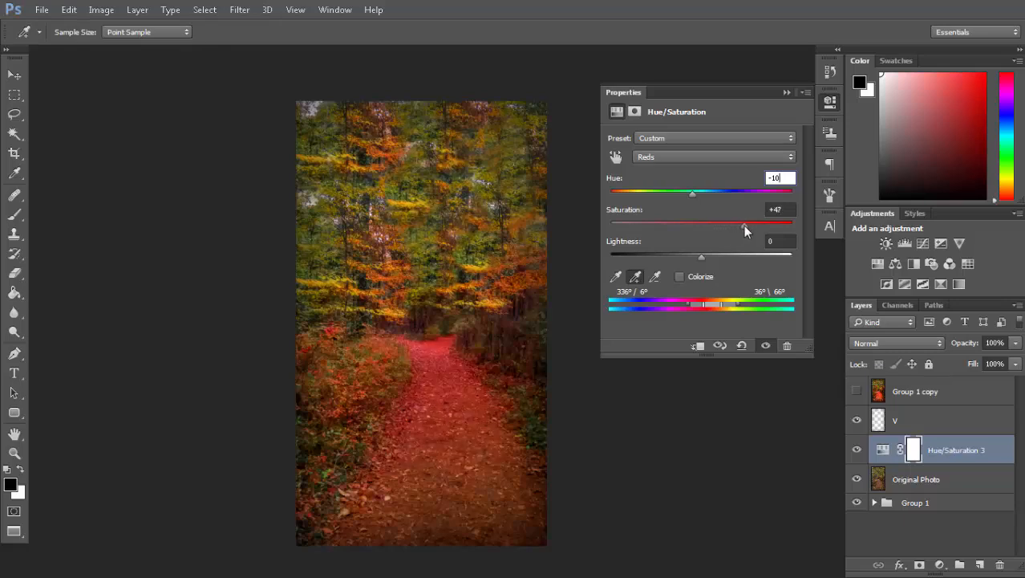
mouse_move(702, 256)
left_mouse_down()
mouse_move(715, 256)
mouse_move(695, 259)
mouse_move(704, 256)
left_mouse_up()
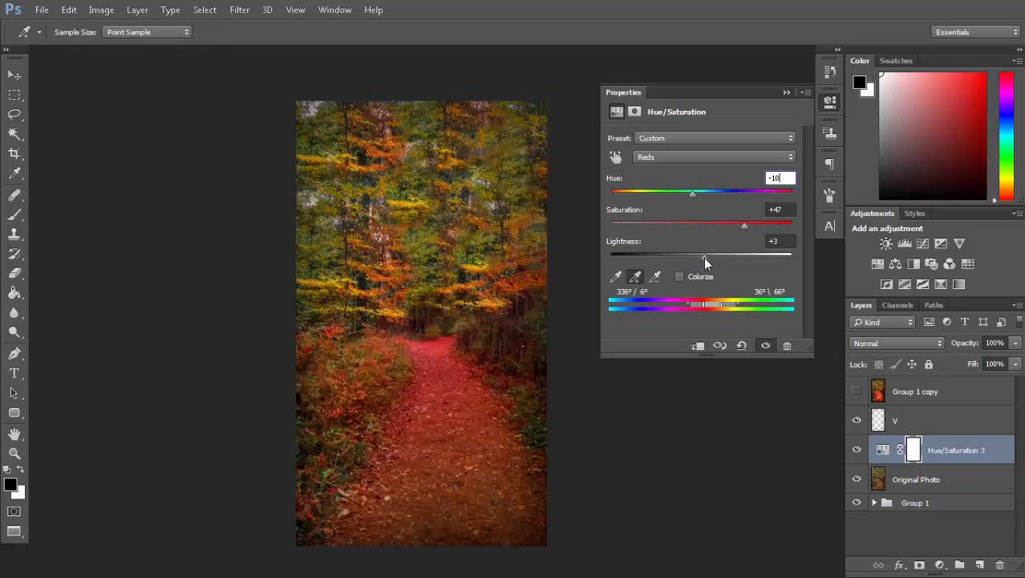
left_click(788, 241)
type("0")
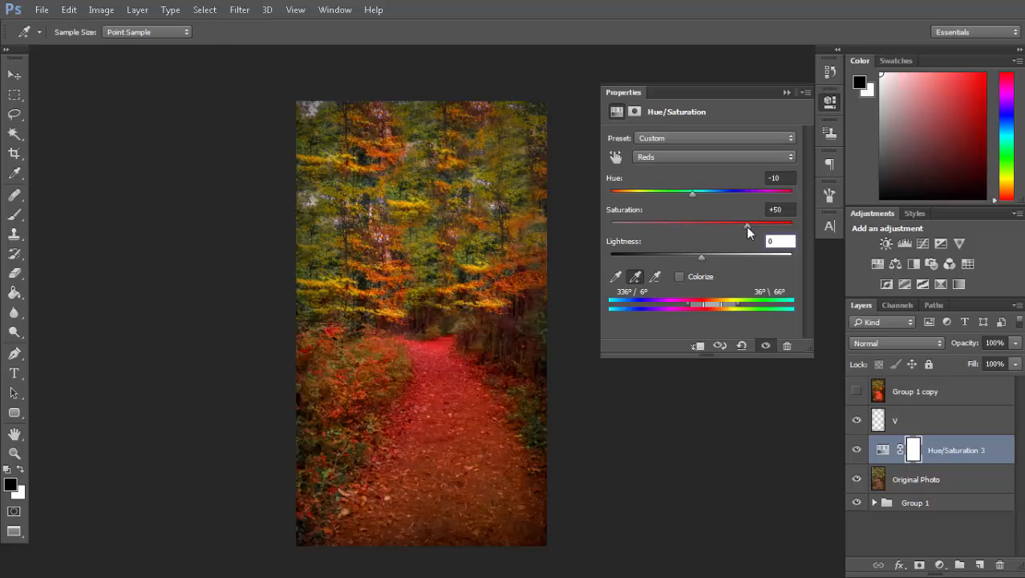
Reopen the Hue/Saturation adjustment's properties, review its Reds settings, and collapse them again.
left_click(785, 93)
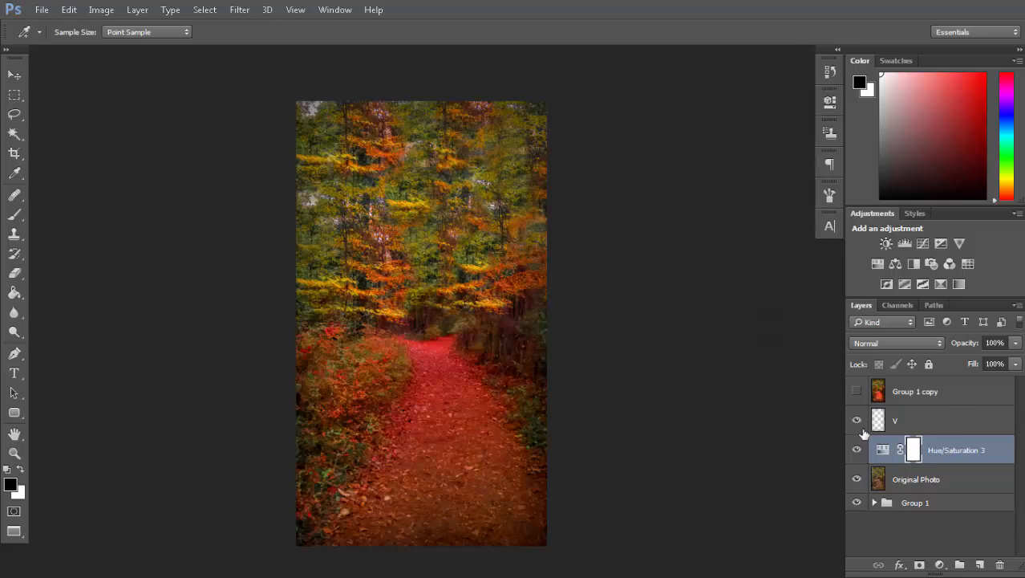
left_click(882, 451)
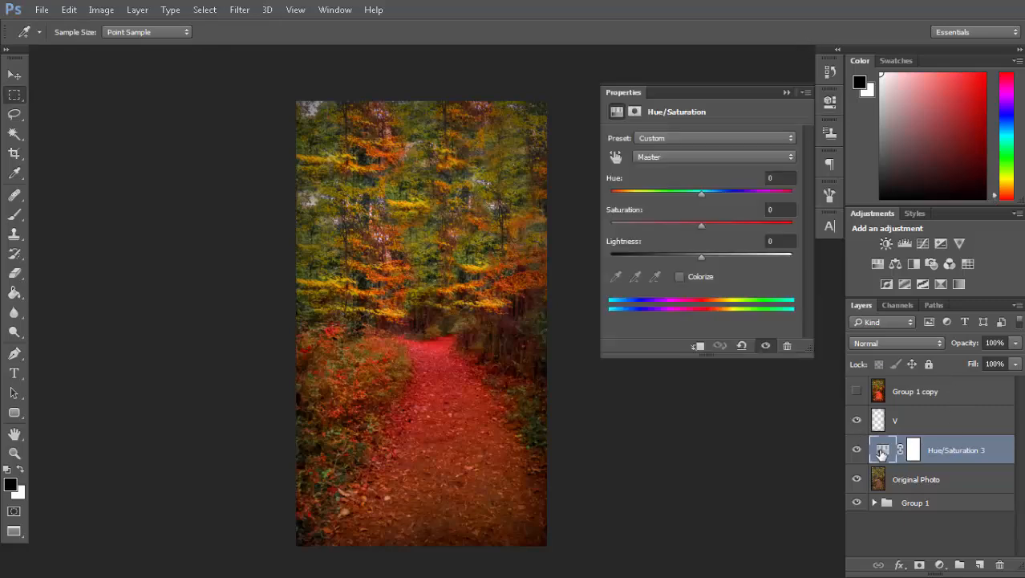
left_click(718, 158)
left_click(652, 172)
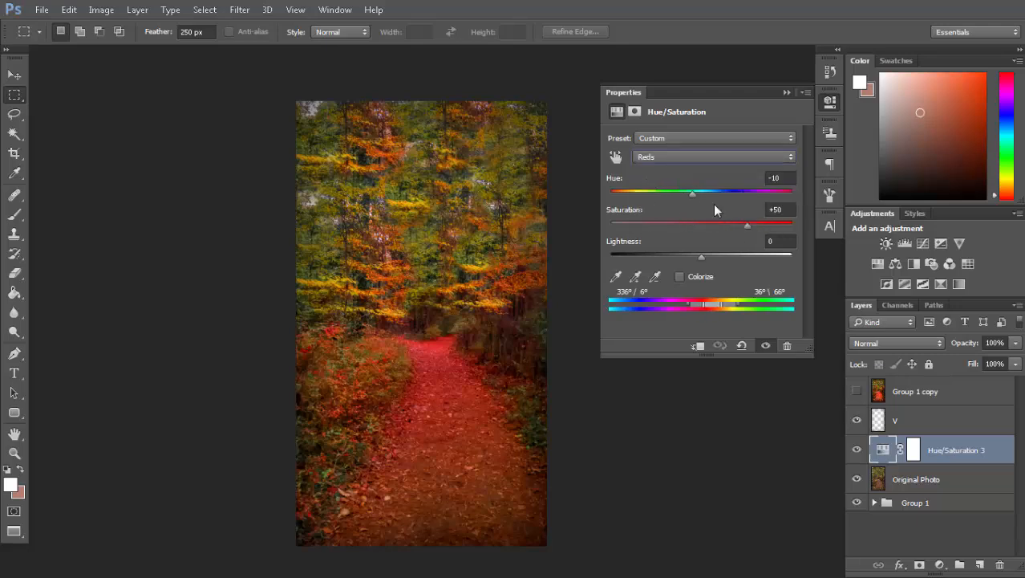
left_click(784, 90)
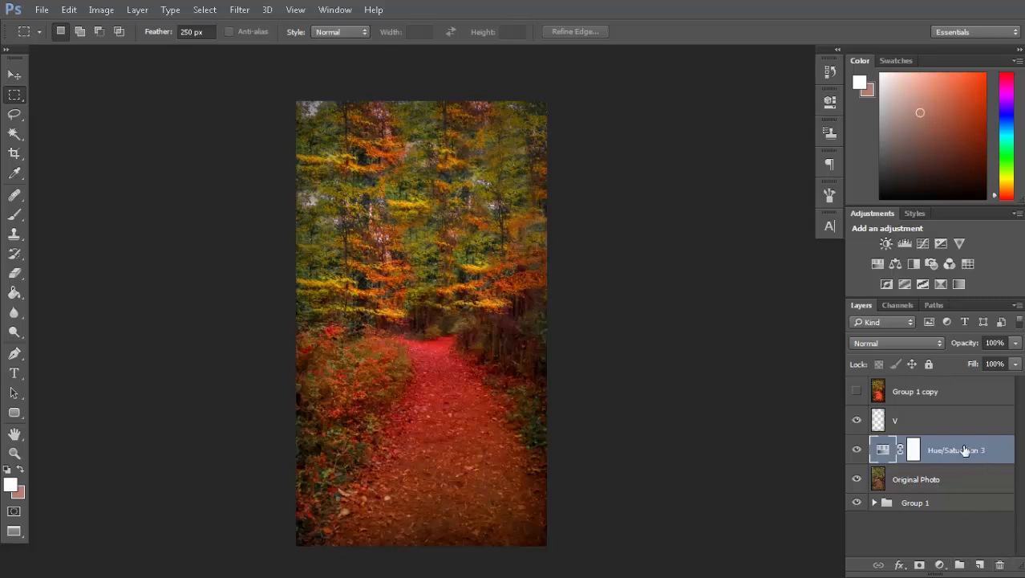
Create a new empty layer named Highlights above the Hue/Saturation adjustment layer.
key("ctrl+shift+n")
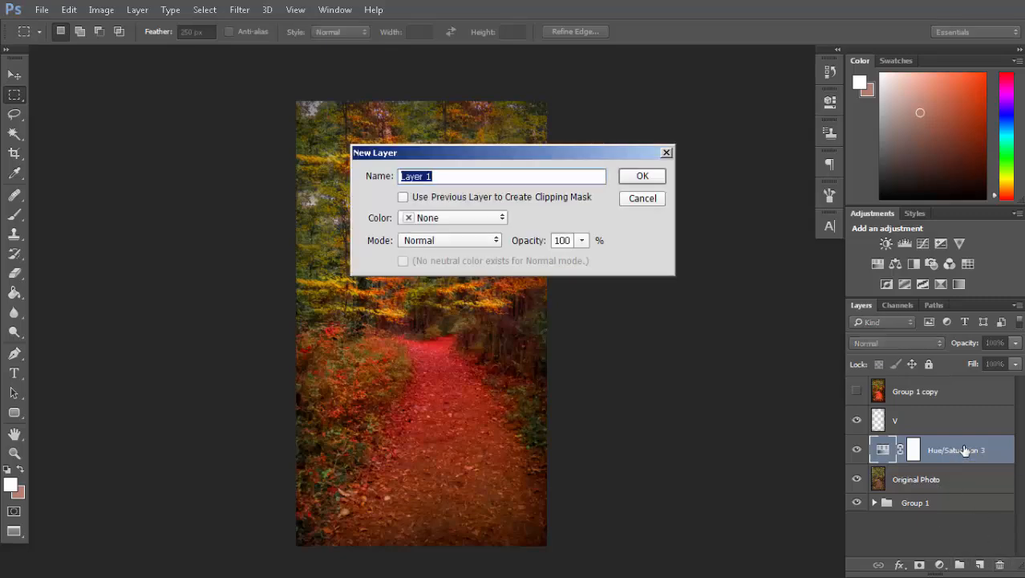
type("Highl")
key("BackSpace")
key("BackSpace")
key("BackSpace")
type("ghlights")
key("Return")
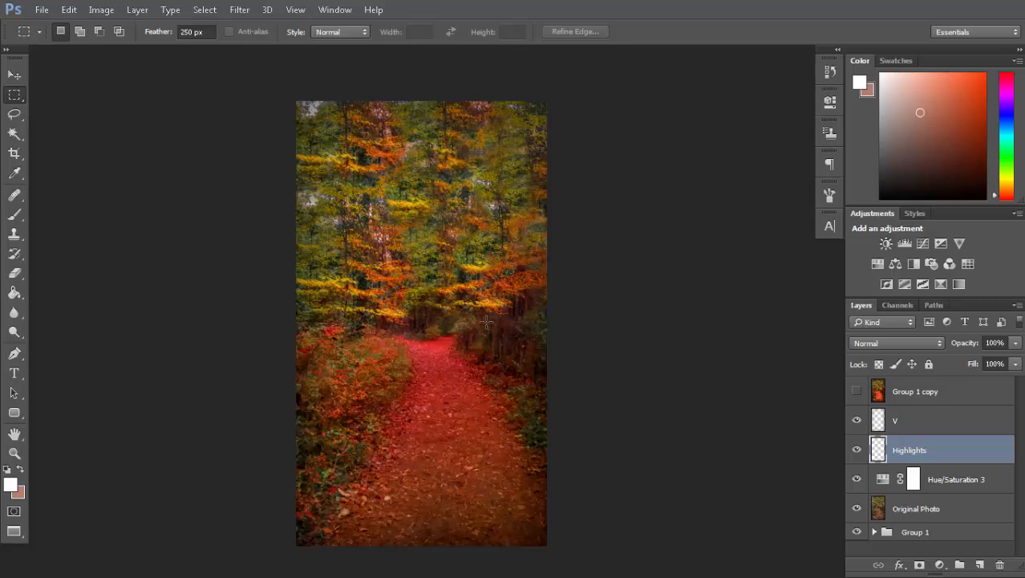
Paint white over the middle and upper path on the Highlights layer with a soft 900 px brush at 100% opacity.
key("b")
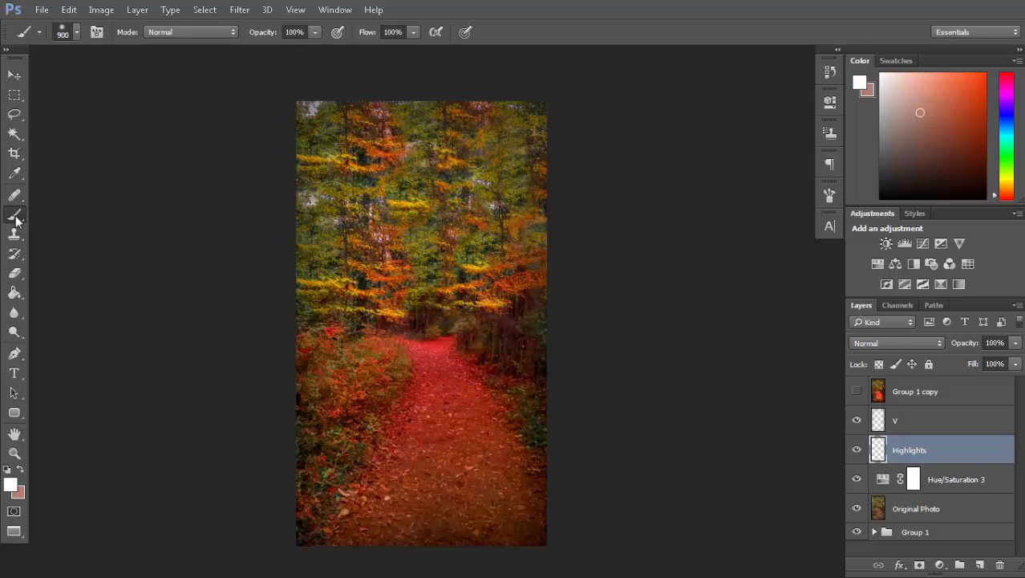
left_click(391, 405)
left_click(418, 397)
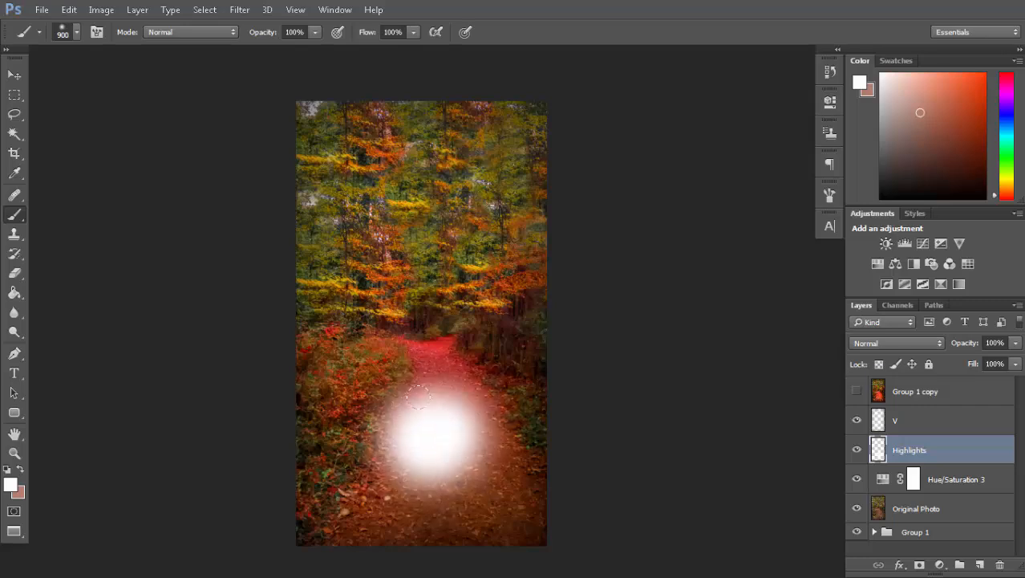
mouse_move(418, 396)
left_mouse_down()
mouse_move(445, 418)
mouse_move(417, 361)
mouse_move(375, 349)
mouse_move(426, 394)
left_mouse_up()
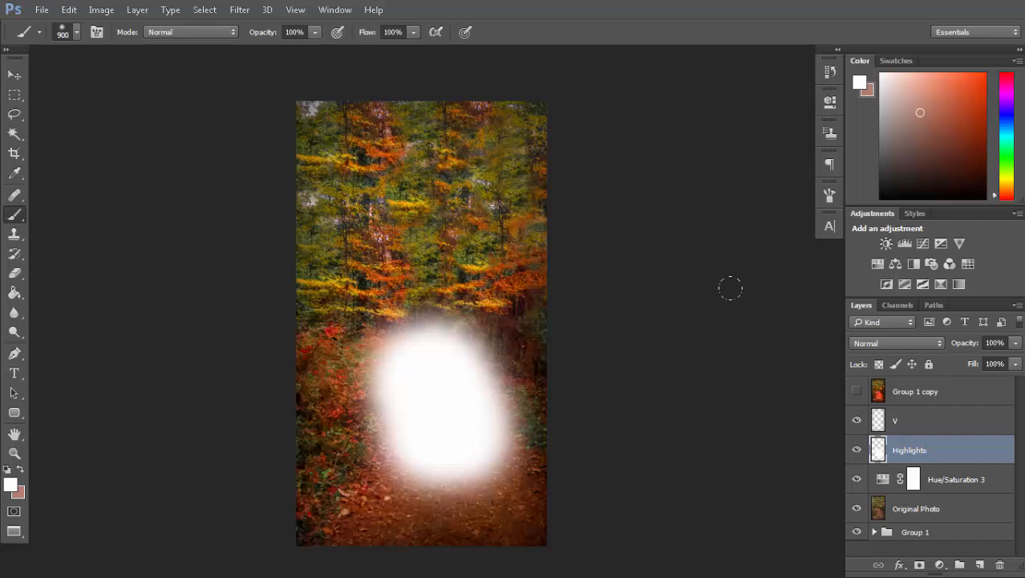
Set the Highlights layer's blend mode to Overlay and extend the white painting over the lower part of the path.
left_click(874, 344)
left_click(874, 345)
left_click(873, 345)
left_click(867, 187)
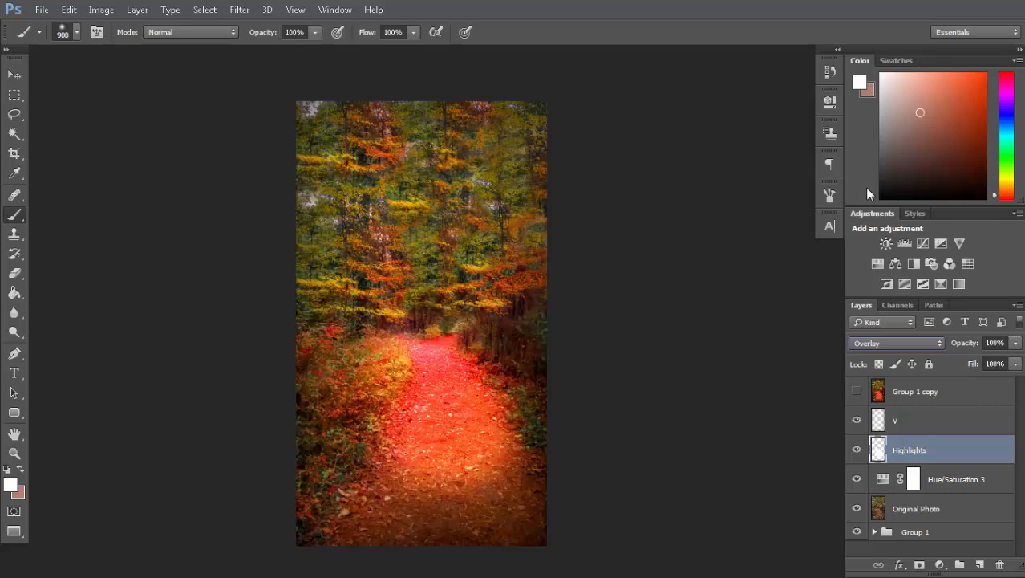
mouse_move(357, 439)
left_mouse_down()
mouse_move(441, 494)
mouse_move(486, 482)
left_mouse_up()
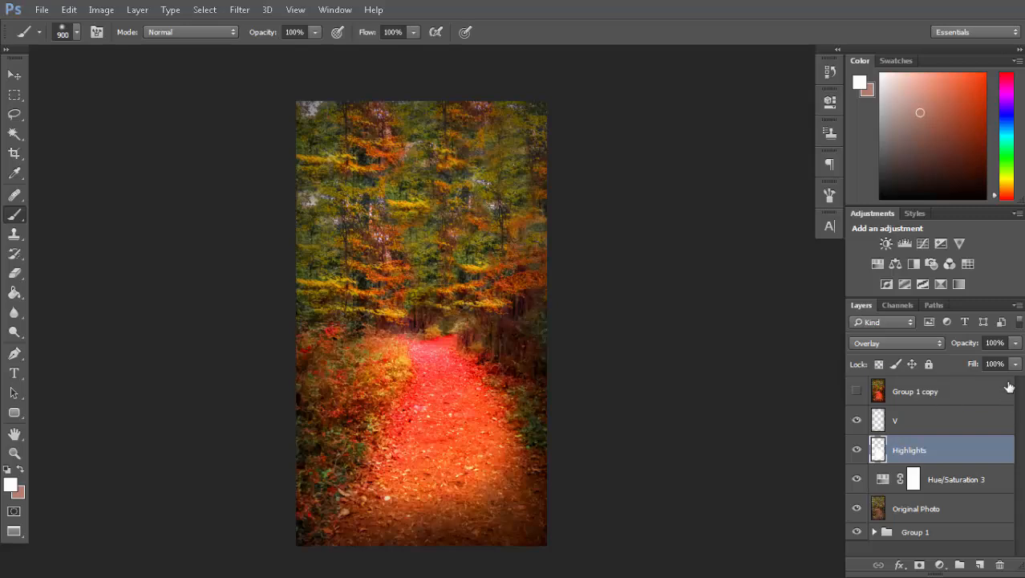
Lower the Highlights layer's opacity to 31% and compare the path with the layer hidden and shown.
left_click_drag(954, 348, 633, 460)
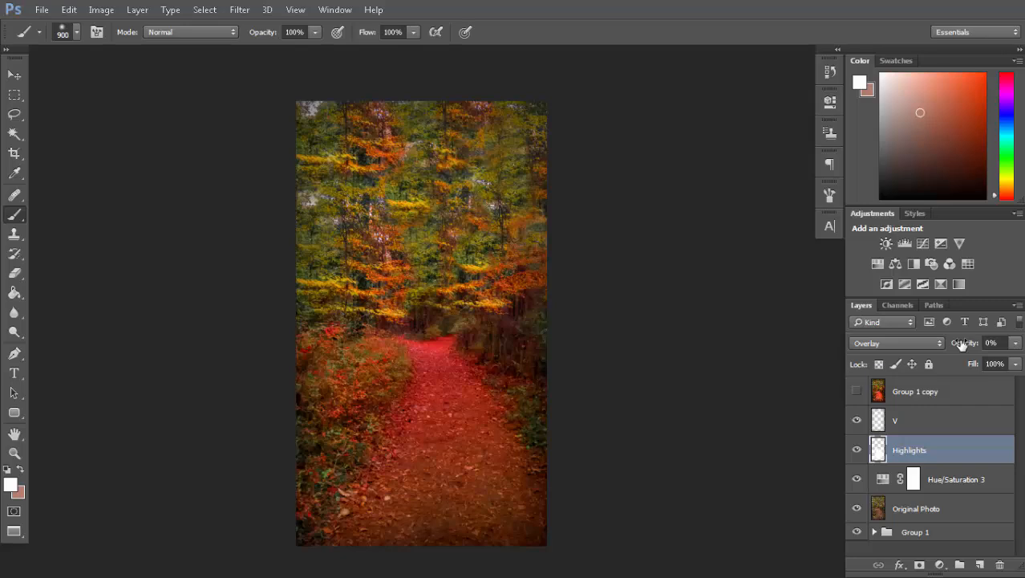
left_click_drag(962, 343, 985, 336)
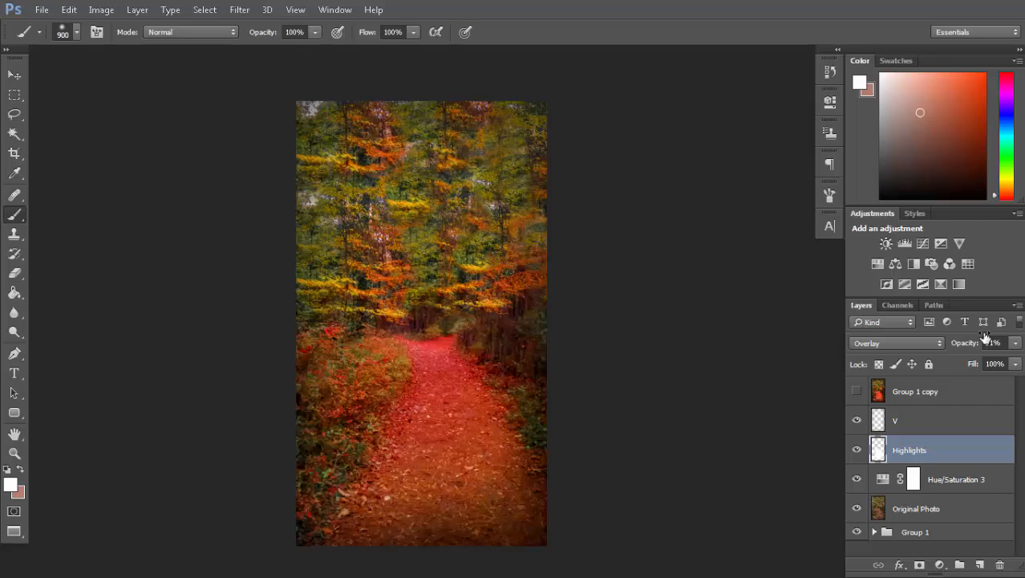
left_click(857, 450)
left_click(857, 450)
Add a white layer mask to the Highlights layer and check the brightened areas with the layer hidden and shown.
left_click(920, 565)
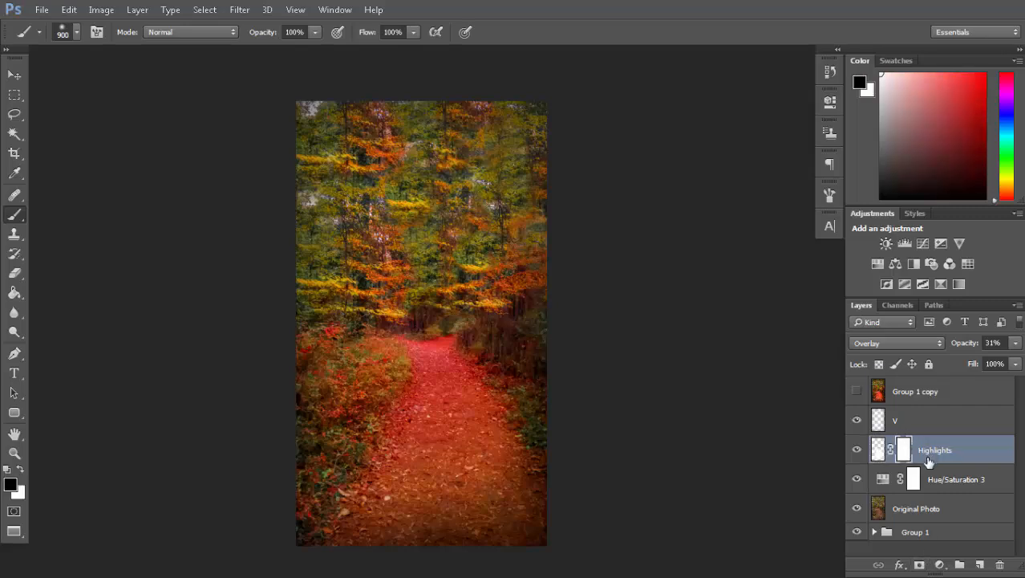
left_click(857, 455)
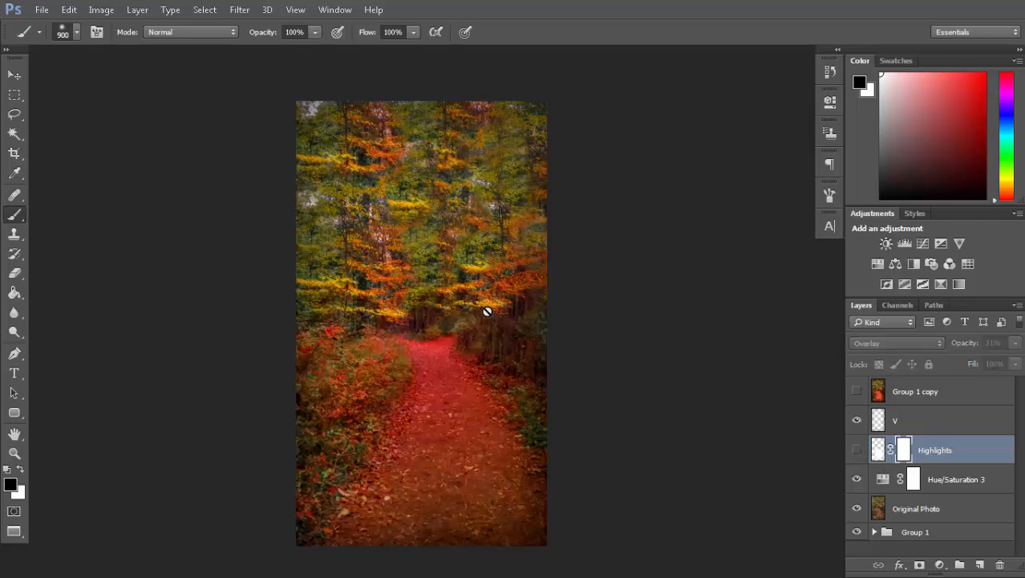
left_click(858, 449)
left_click(858, 450)
left_click(858, 451)
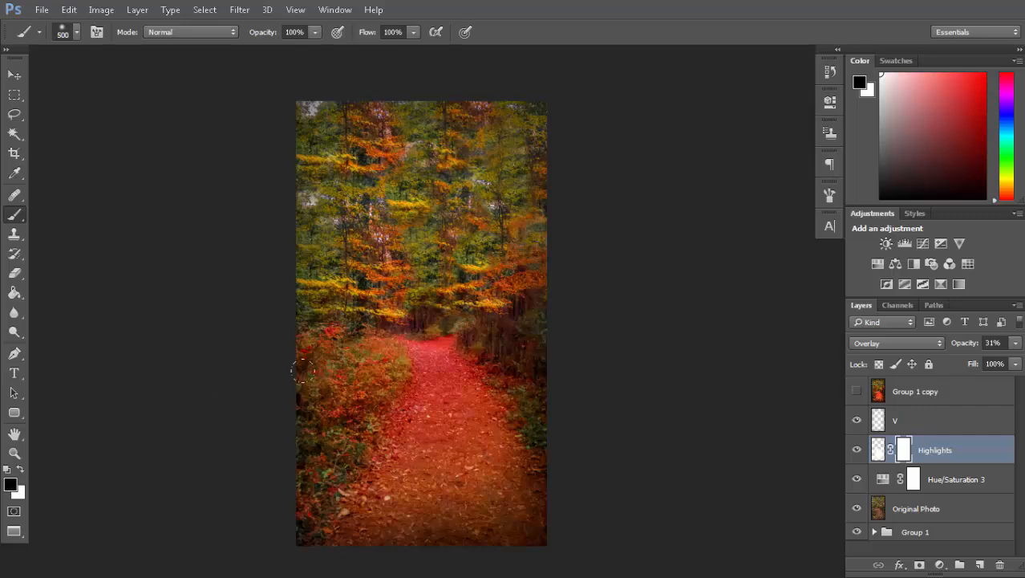
Paint black on the Highlights mask over the bushes beside the path with a 400 px brush, and set the layer's opacity to 61%.
key("bracketleft")
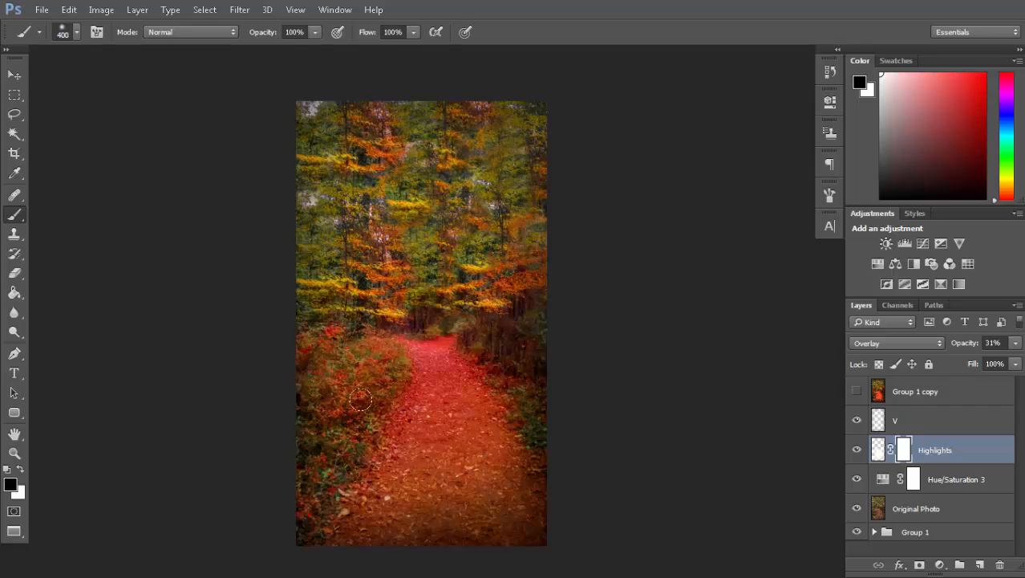
mouse_move(353, 337)
left_mouse_down()
mouse_move(306, 345)
mouse_move(342, 458)
mouse_move(346, 426)
mouse_move(303, 428)
mouse_move(324, 485)
mouse_move(328, 331)
left_mouse_up()
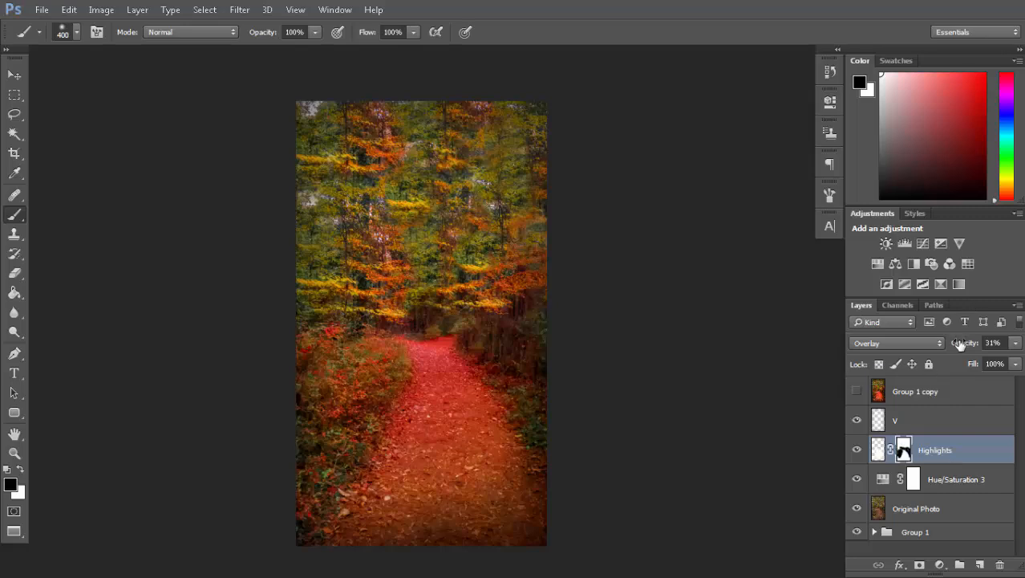
left_click(963, 344)
left_click_drag(963, 343, 989, 352)
key("Return")
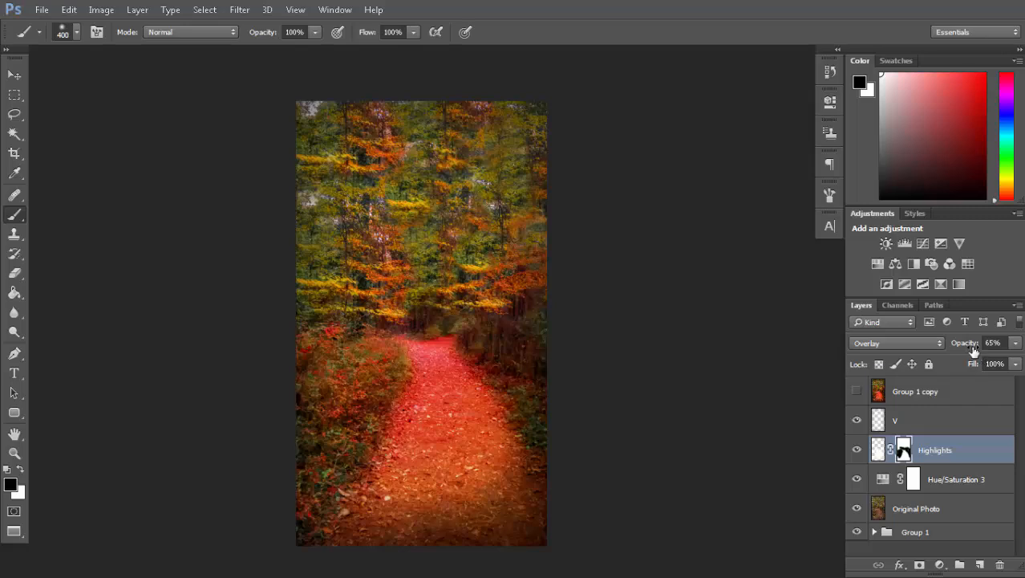
left_click_drag(973, 348, 970, 351)
key("Return")
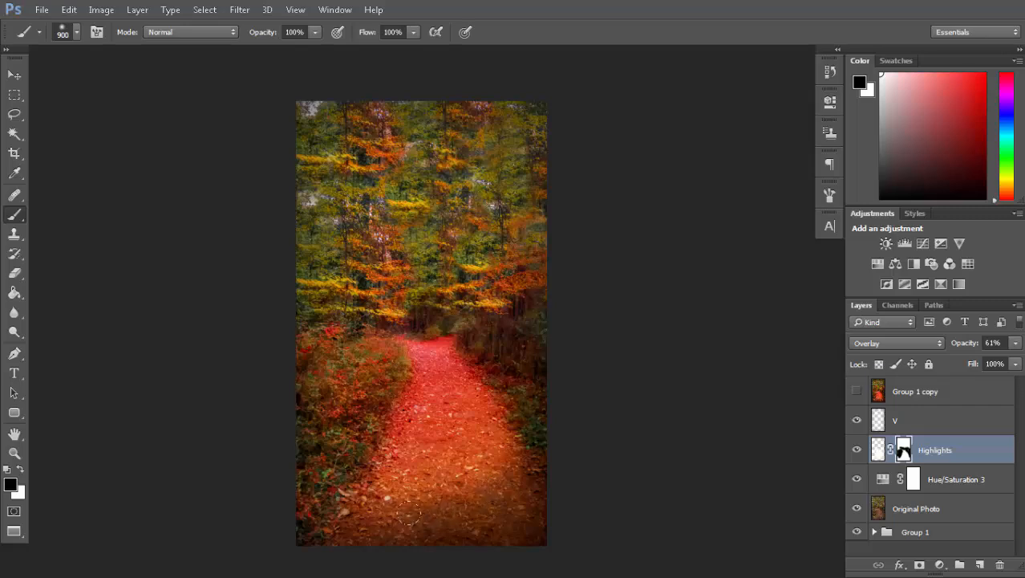
With a 900 px brush, paint the Highlights mask black over the lower path and white over the middle of the path.
mouse_move(397, 522)
left_mouse_down()
mouse_move(499, 429)
mouse_move(491, 450)
mouse_move(373, 533)
mouse_move(364, 532)
mouse_move(449, 465)
mouse_move(340, 520)
mouse_move(384, 504)
left_mouse_up()
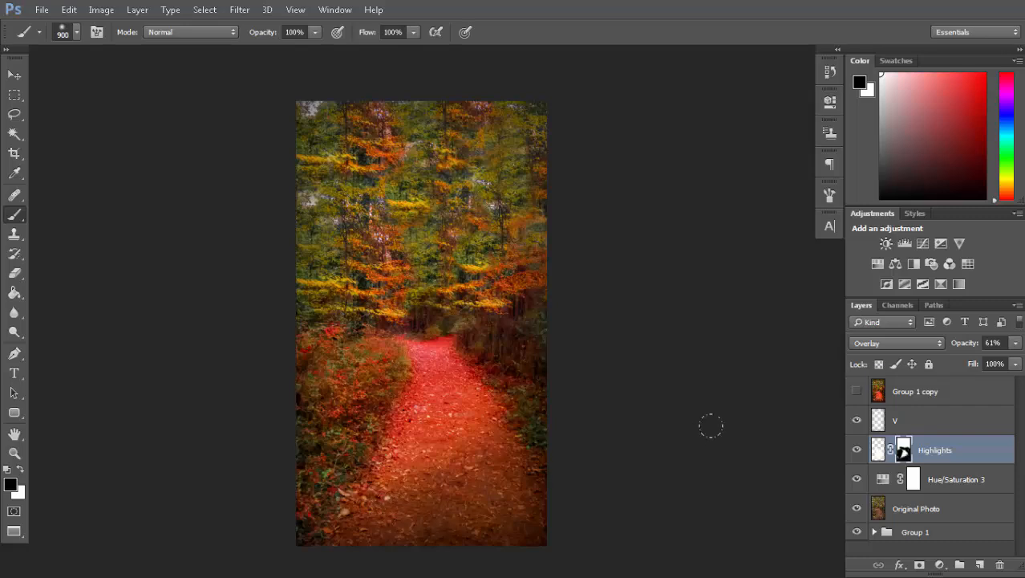
key("ctrl+z")
key("ctrl+z")
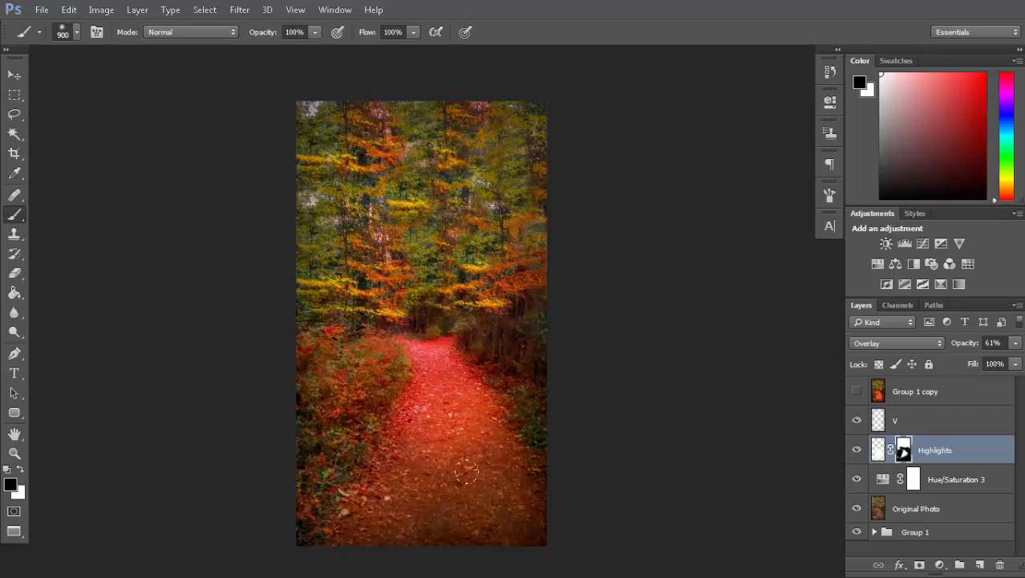
key("x")
mouse_move(409, 381)
left_mouse_down()
mouse_move(412, 446)
mouse_move(414, 386)
mouse_move(474, 449)
left_mouse_up()
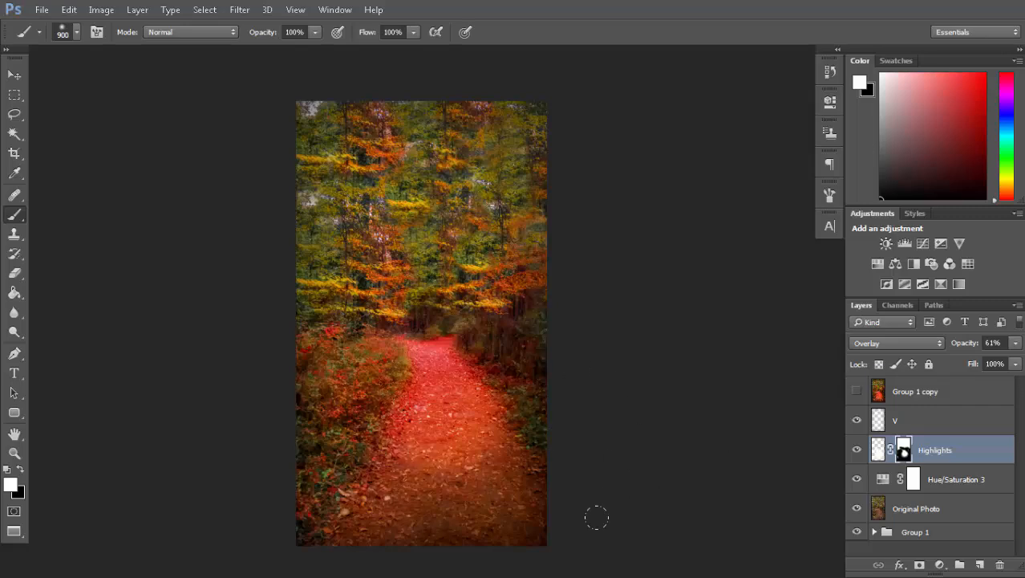
key("x")
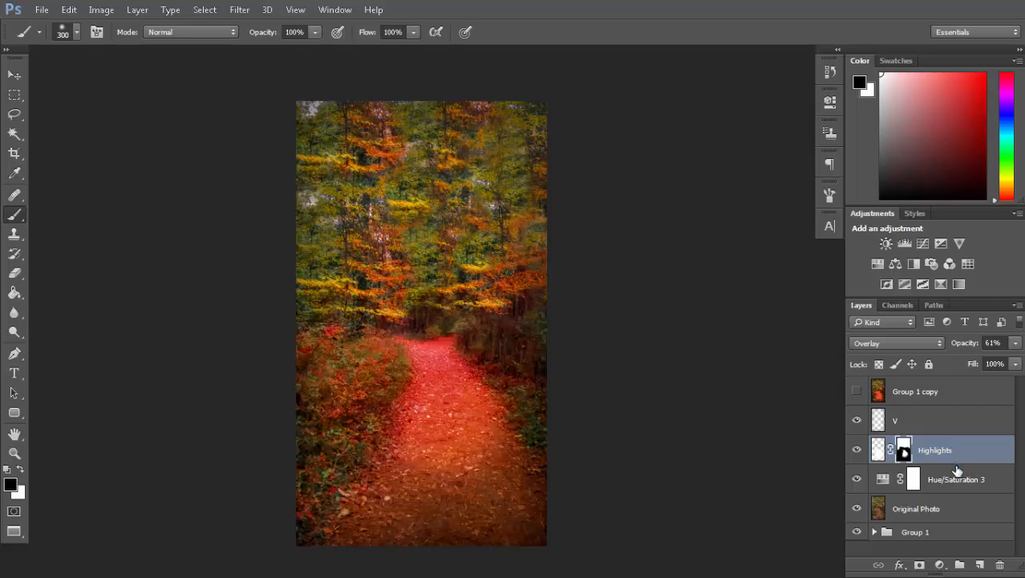
Add a Levels adjustment above Highlights with shadow input 9 and highlight input 227, and slightly brighten the midtones.
left_click(940, 564)
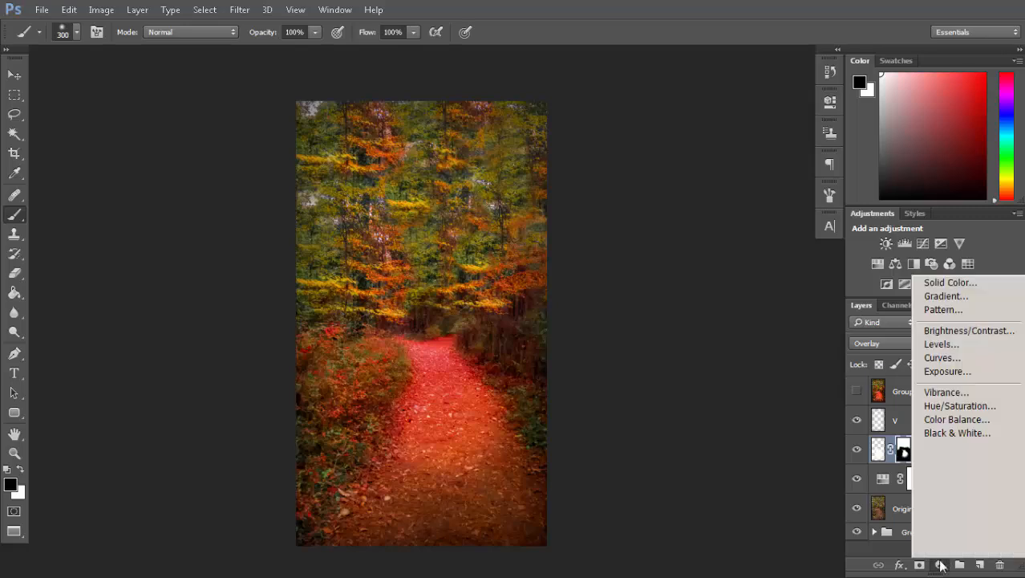
left_click(969, 346)
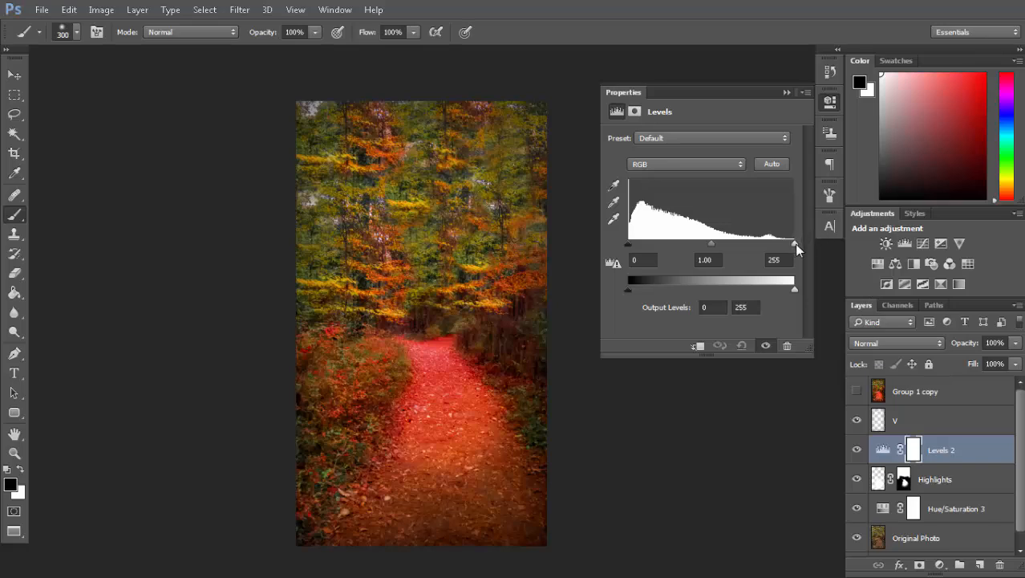
mouse_move(795, 244)
left_mouse_down()
mouse_move(780, 245)
mouse_move(799, 245)
left_mouse_up()
mouse_move(628, 244)
left_mouse_down()
mouse_move(621, 248)
mouse_move(634, 248)
left_mouse_up()
mouse_move(793, 245)
left_mouse_down()
mouse_move(769, 246)
mouse_move(778, 250)
left_mouse_up()
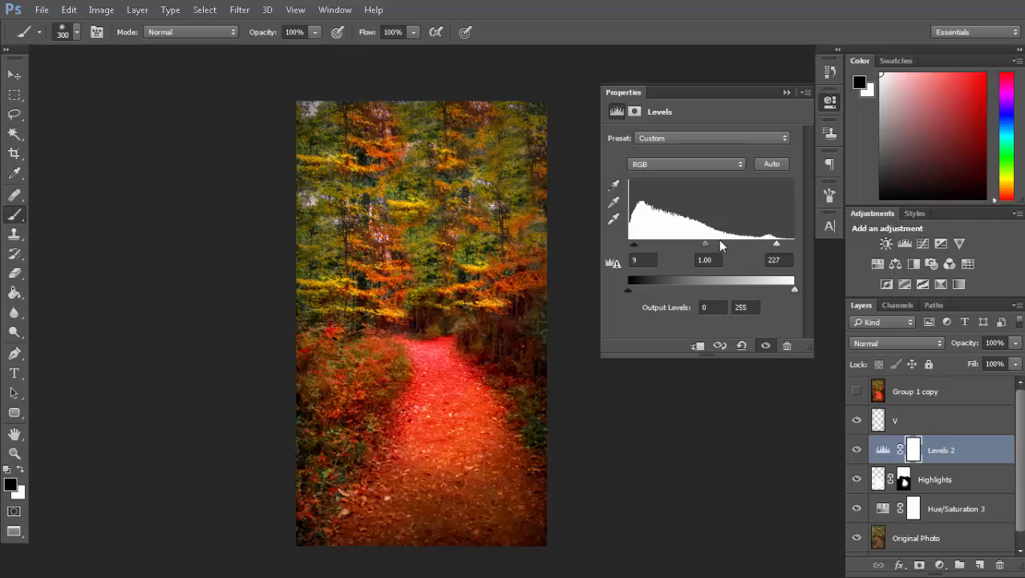
left_click_drag(703, 243, 699, 243)
left_click(788, 92)
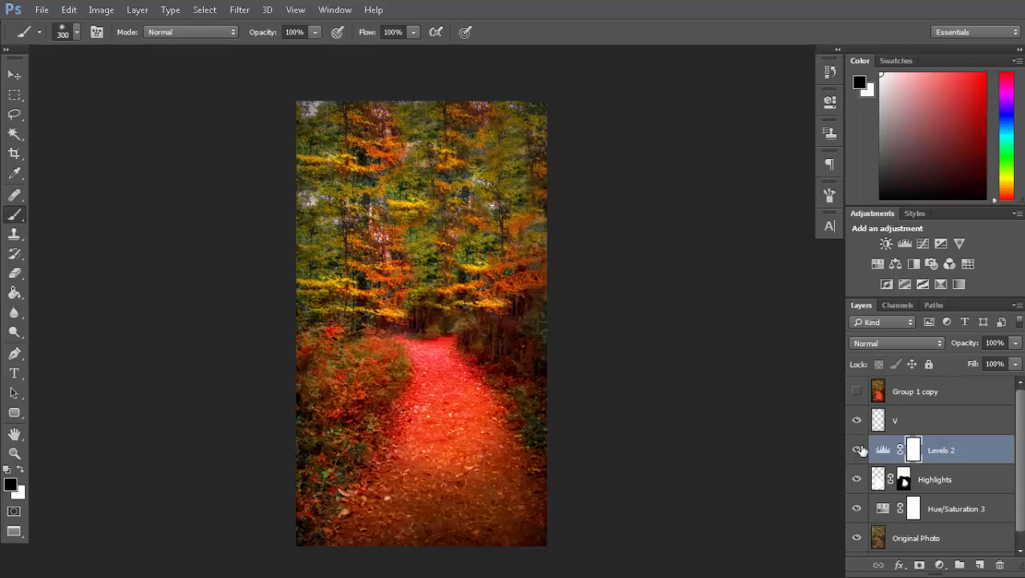
Compare the image with the Levels 2 layer hidden and shown.
left_click(857, 450)
left_click(857, 452)
left_click(857, 451)
left_click(857, 451)
left_click(857, 452)
left_click(857, 451)
Try the Levels 2 layer beneath Highlights, compare it hidden and shown, and return it above Highlights.
left_click_drag(883, 451, 881, 483)
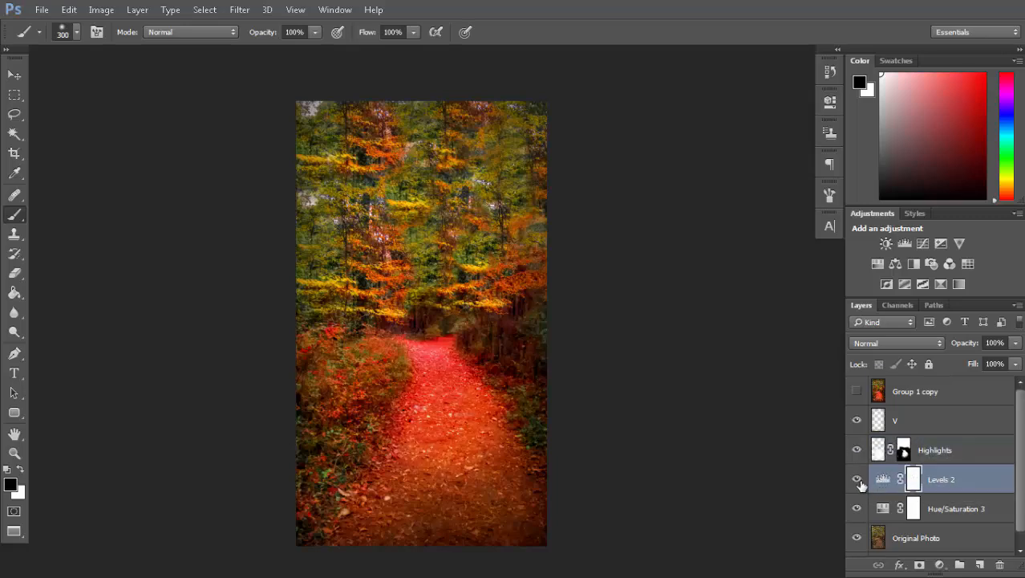
left_click(857, 480)
left_click(857, 480)
left_click_drag(884, 480, 881, 442)
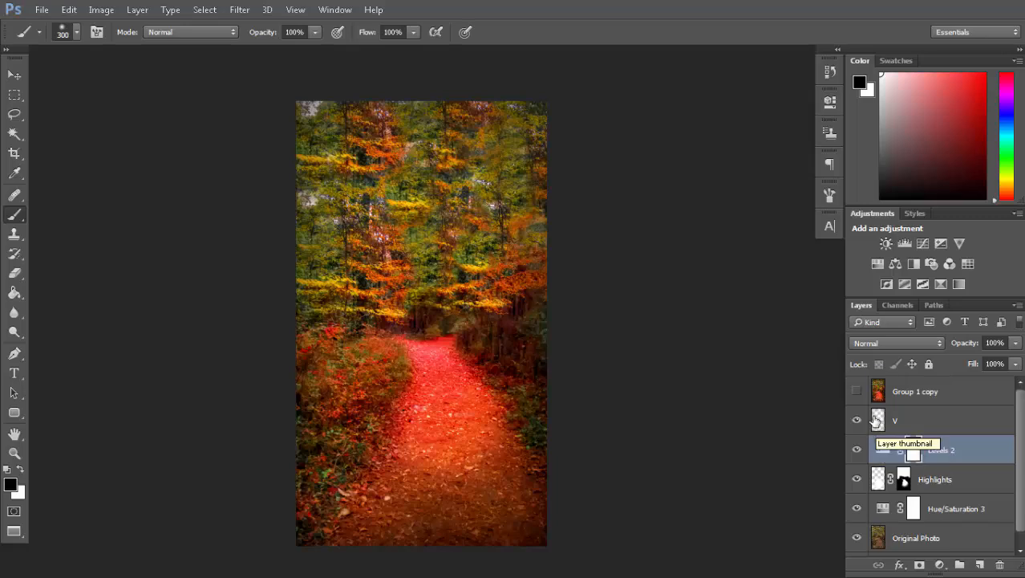
Compare the vignette layer V hidden and shown, and set its opacity to 94%.
left_click(878, 419)
left_click(857, 422)
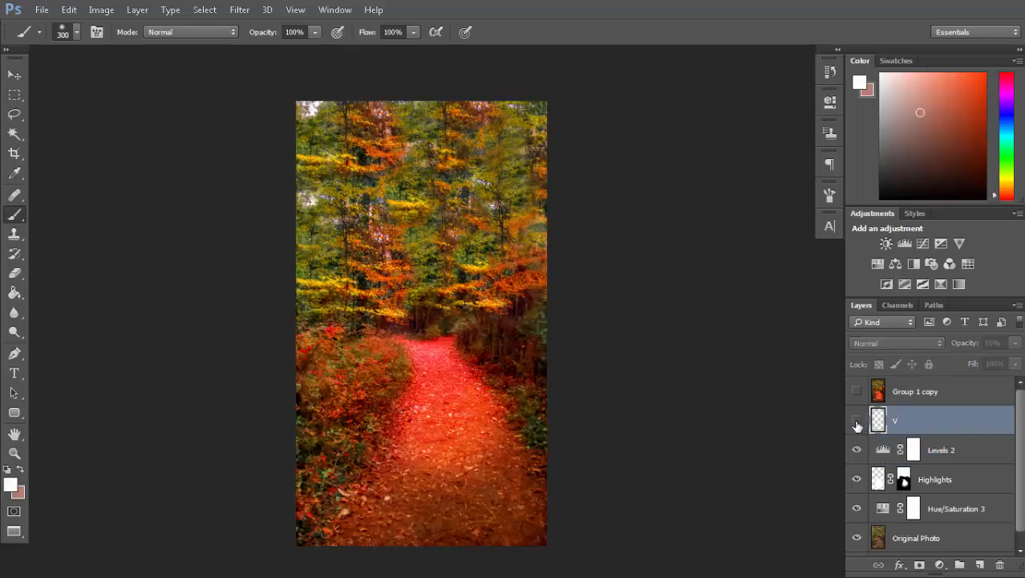
left_click(857, 422)
mouse_move(963, 345)
left_mouse_down()
mouse_move(1022, 341)
mouse_move(964, 353)
left_mouse_up()
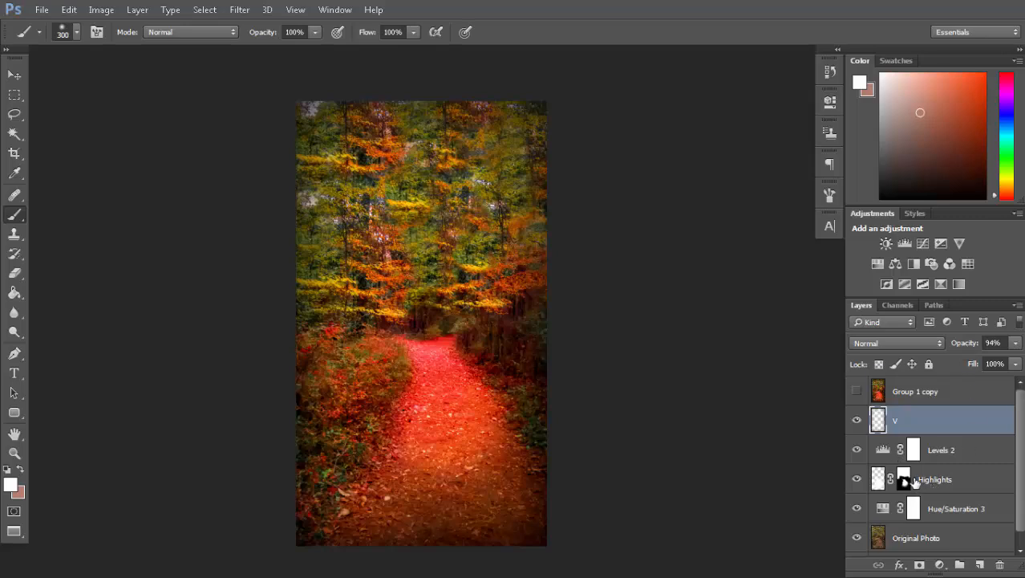
With a 700 px brush, paint the Highlights mask white over the lower path and black along the photo's bottom edge.
left_click(903, 480)
key("bracketright")
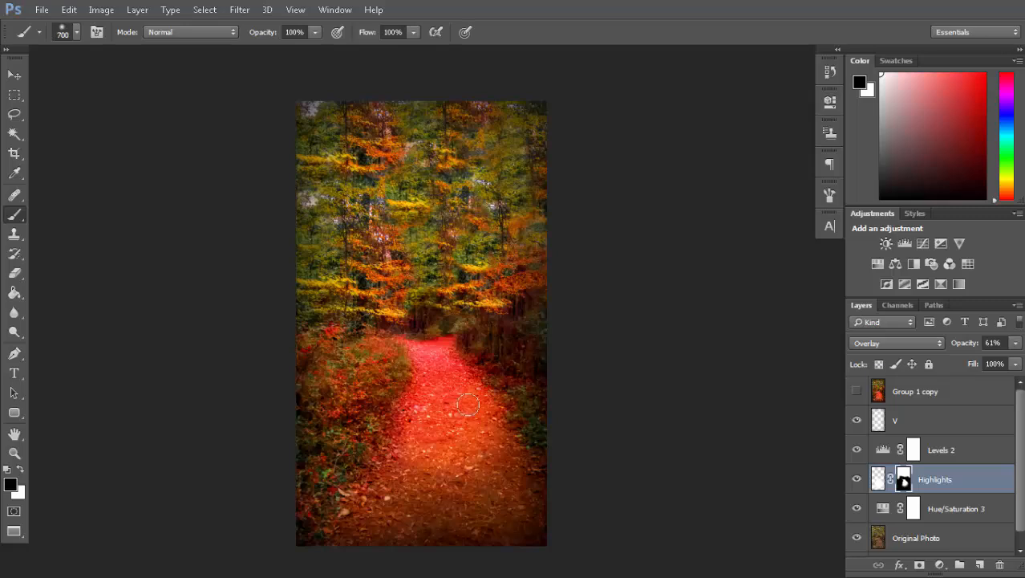
key("x")
mouse_move(410, 433)
left_mouse_down()
mouse_move(395, 443)
mouse_move(431, 427)
mouse_move(456, 432)
mouse_move(384, 468)
mouse_move(471, 448)
mouse_move(432, 447)
left_mouse_up()
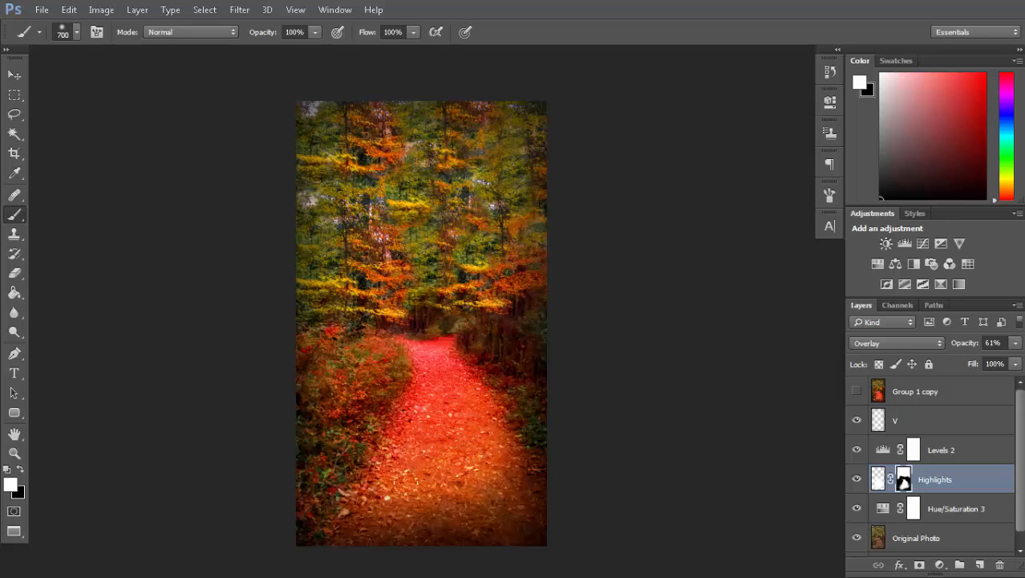
key("x")
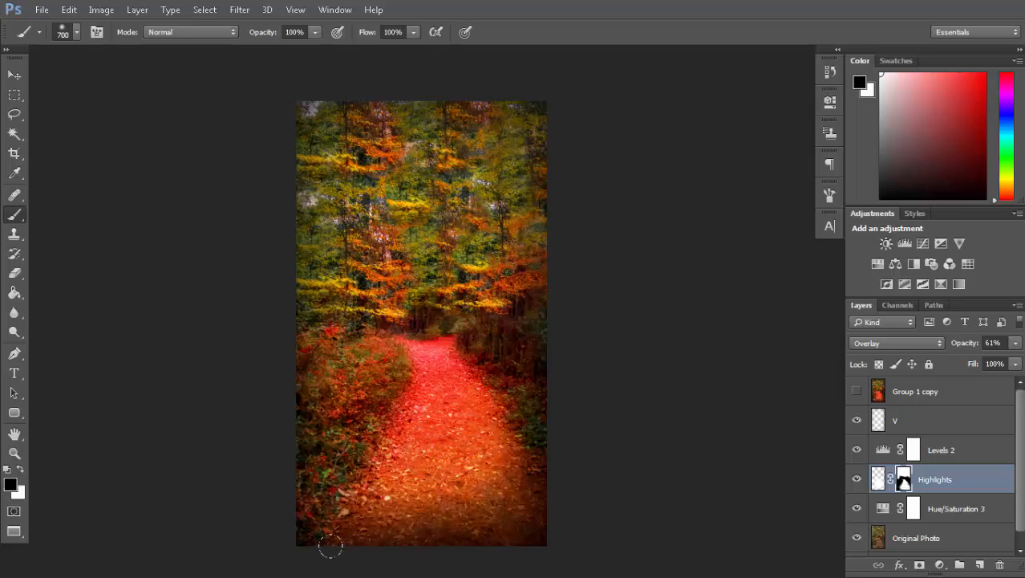
mouse_move(330, 546)
left_mouse_down()
mouse_move(325, 516)
mouse_move(371, 514)
mouse_move(411, 527)
mouse_move(488, 498)
left_mouse_up()
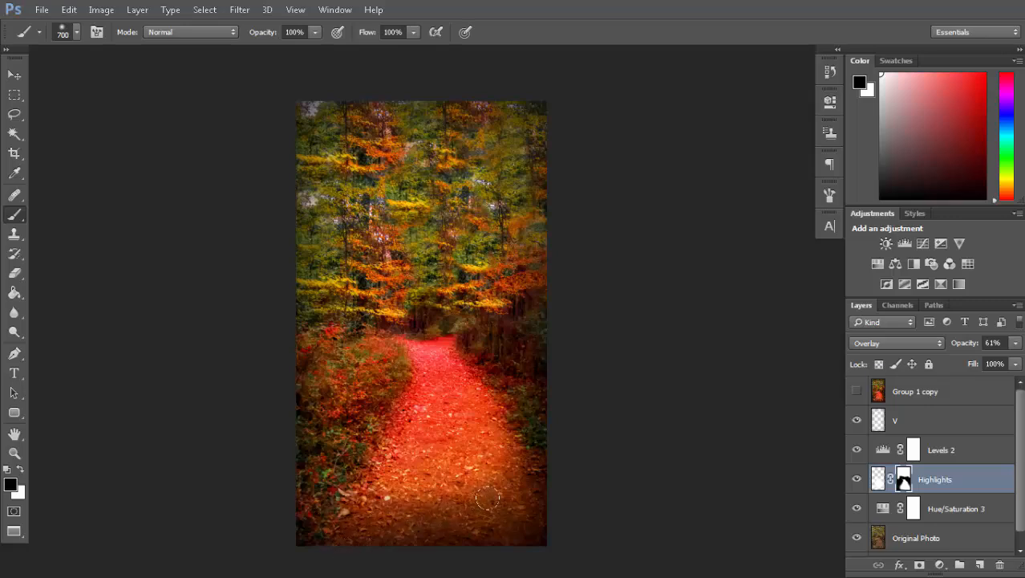
Rework the Highlights mask over the lower path with alternating white and black strokes, finishing with white across the middle and lower path.
key("x")
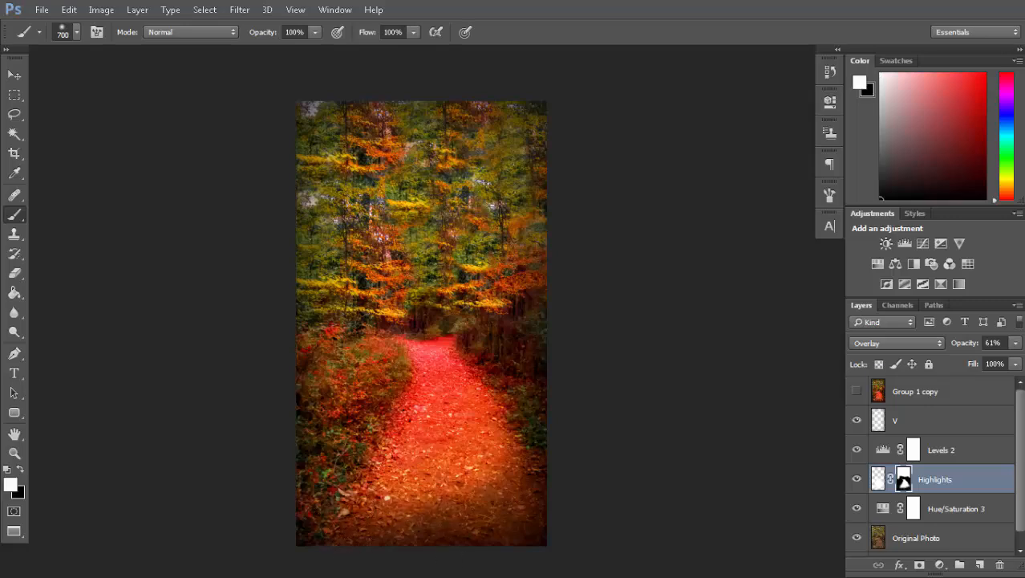
mouse_move(409, 451)
left_mouse_down()
mouse_move(472, 500)
mouse_move(425, 478)
mouse_move(402, 499)
left_mouse_up()
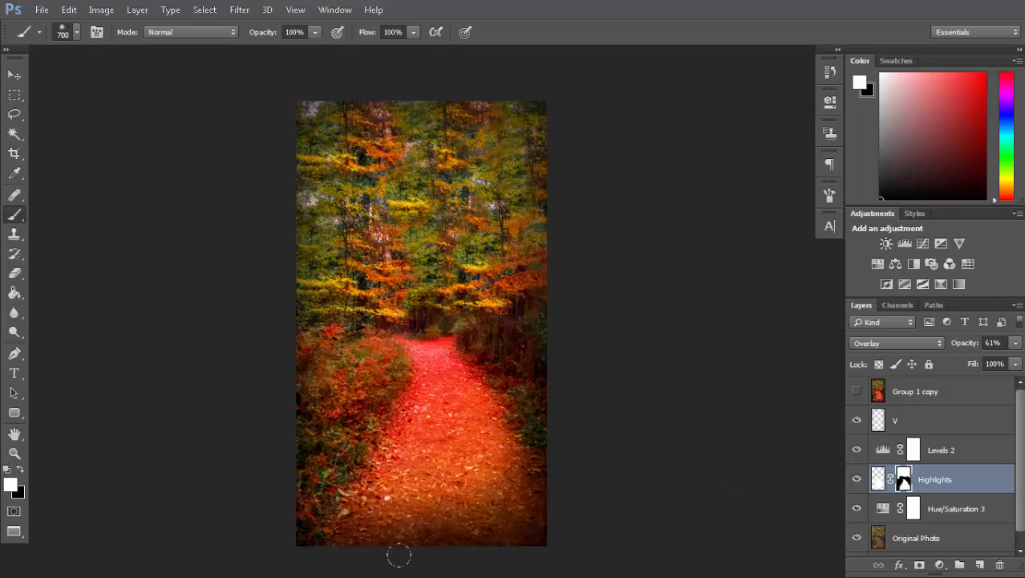
key("x")
mouse_move(329, 517)
left_mouse_down()
mouse_move(473, 465)
mouse_move(507, 475)
mouse_move(477, 409)
mouse_move(402, 449)
left_mouse_up()
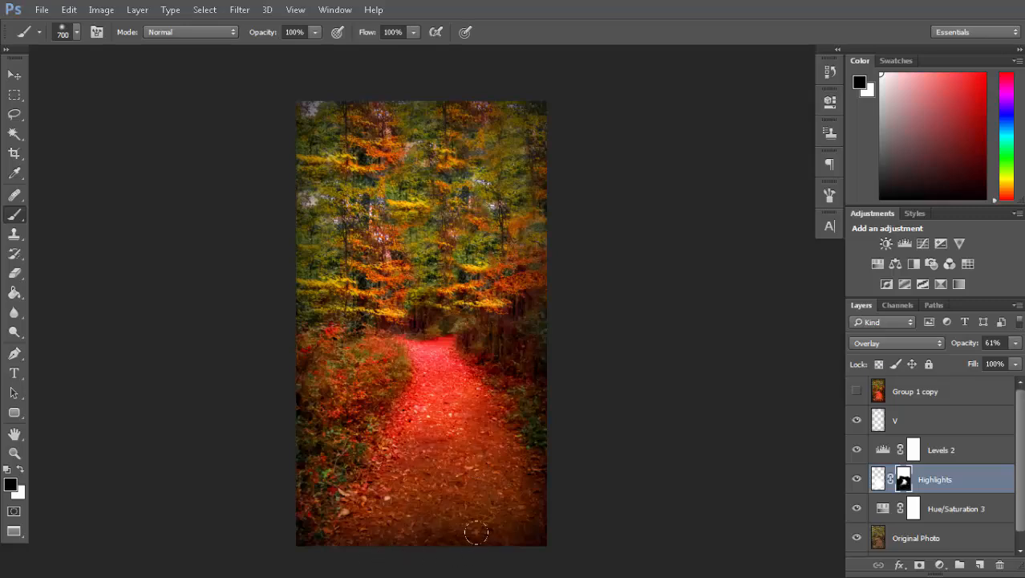
key("x")
mouse_move(397, 384)
left_mouse_down()
mouse_move(450, 481)
mouse_move(440, 401)
mouse_move(486, 413)
mouse_move(494, 491)
left_mouse_up()
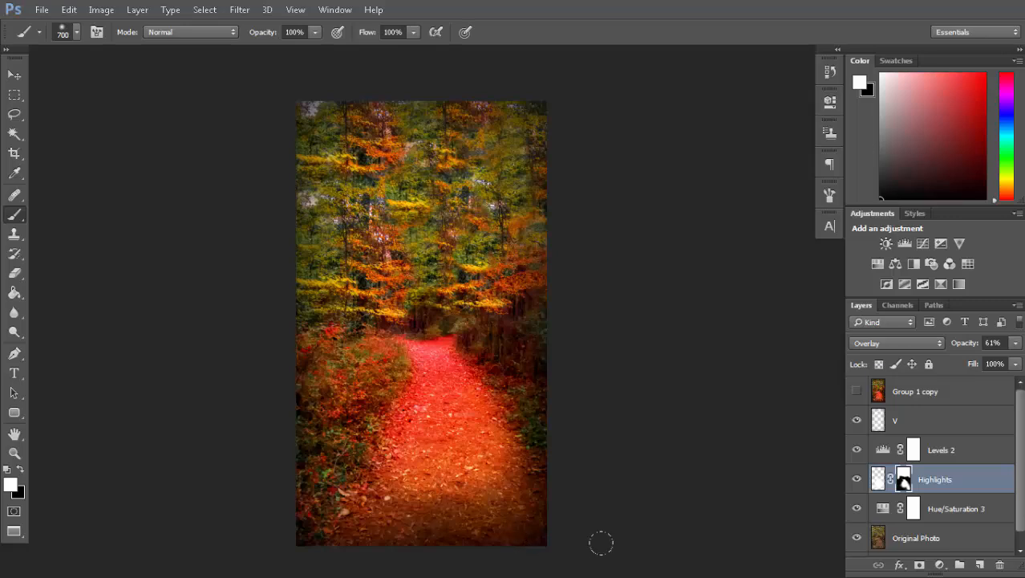
left_click_drag(383, 485, 469, 494)
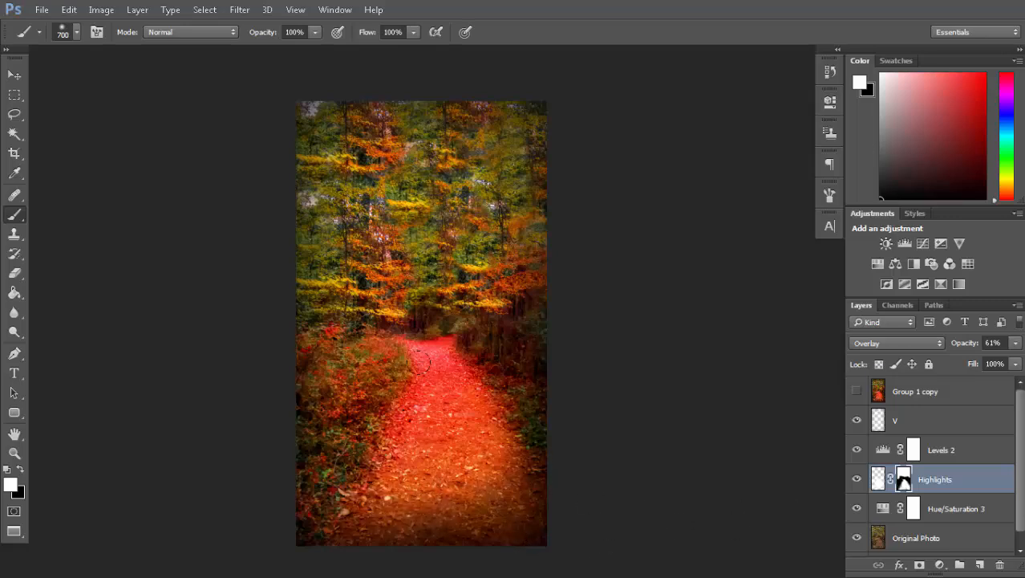
Make black the foreground color and set the brush opacity to 75%.
key("x")
left_click(295, 32)
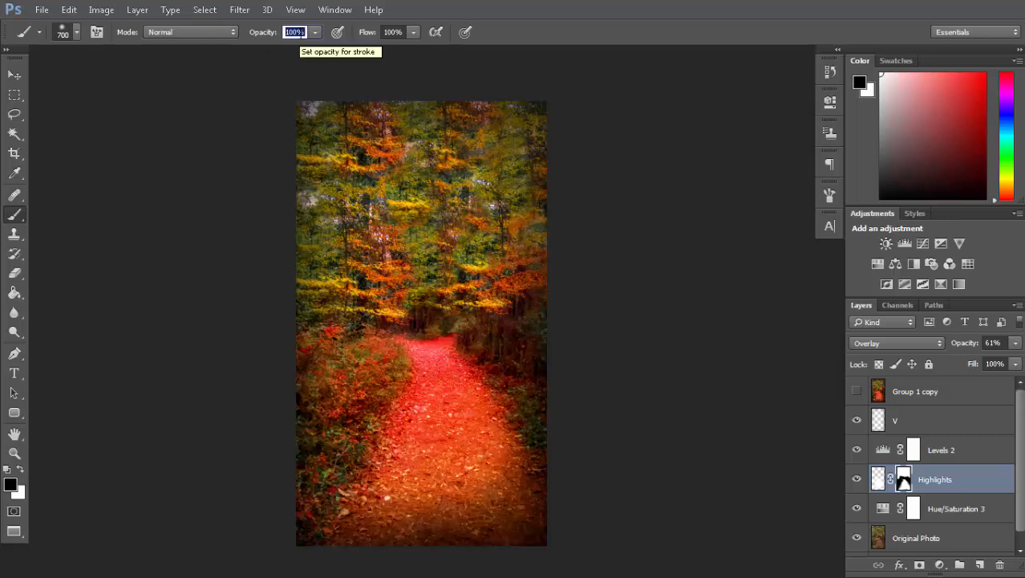
type("75")
key("Return")
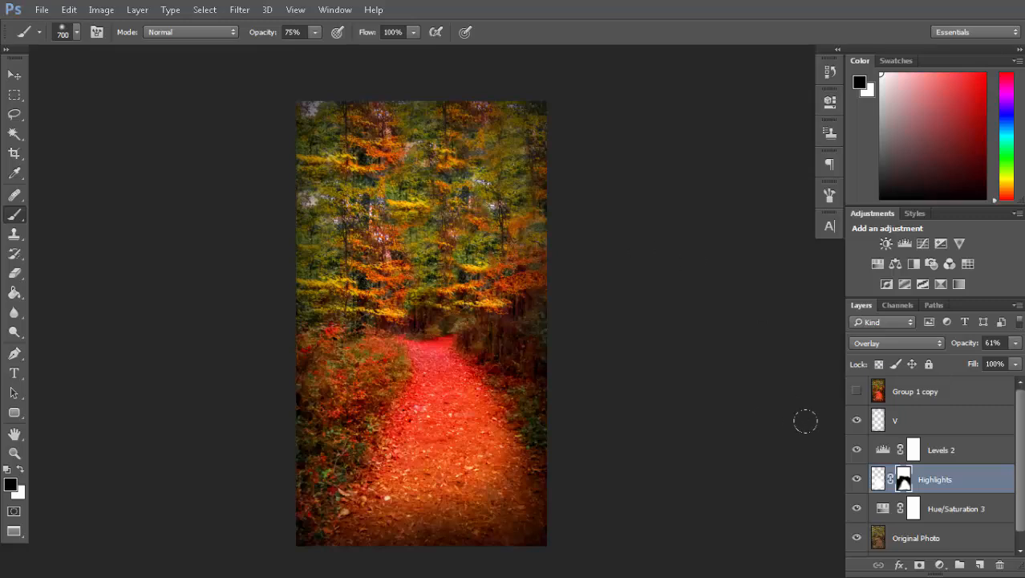
Compare the image with the Highlights, Group 1 copy and V layers toggled.
left_click(857, 479)
left_click(857, 479)
left_click(859, 390)
mouse_move(857, 419)
left_mouse_down()
mouse_move(857, 514)
mouse_move(856, 422)
left_mouse_up()
Add a Vibrance adjustment directly above Highlights, adjust its vibrance and saturation, and compare it hidden and shown.
left_click(940, 565)
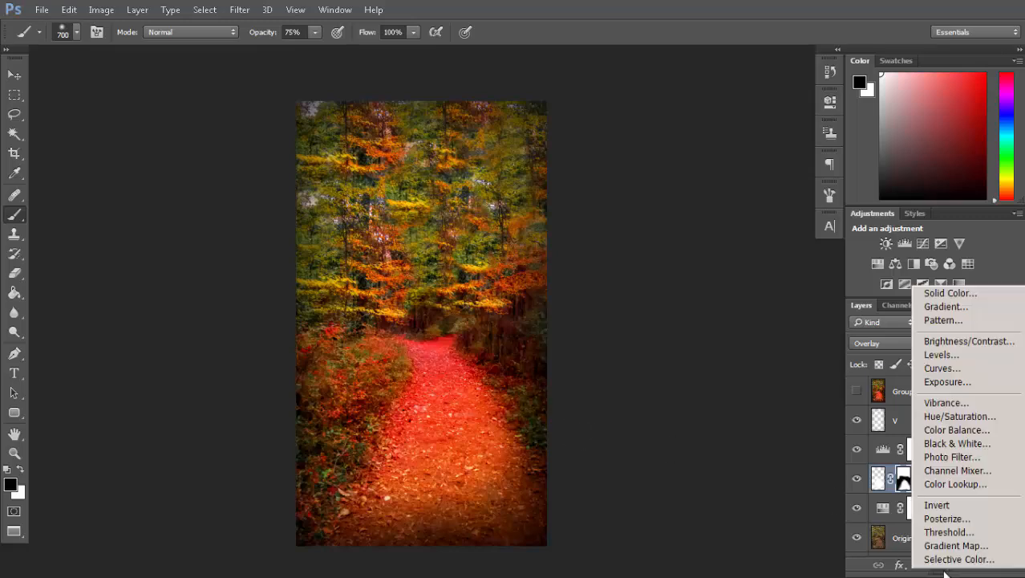
left_click(947, 402)
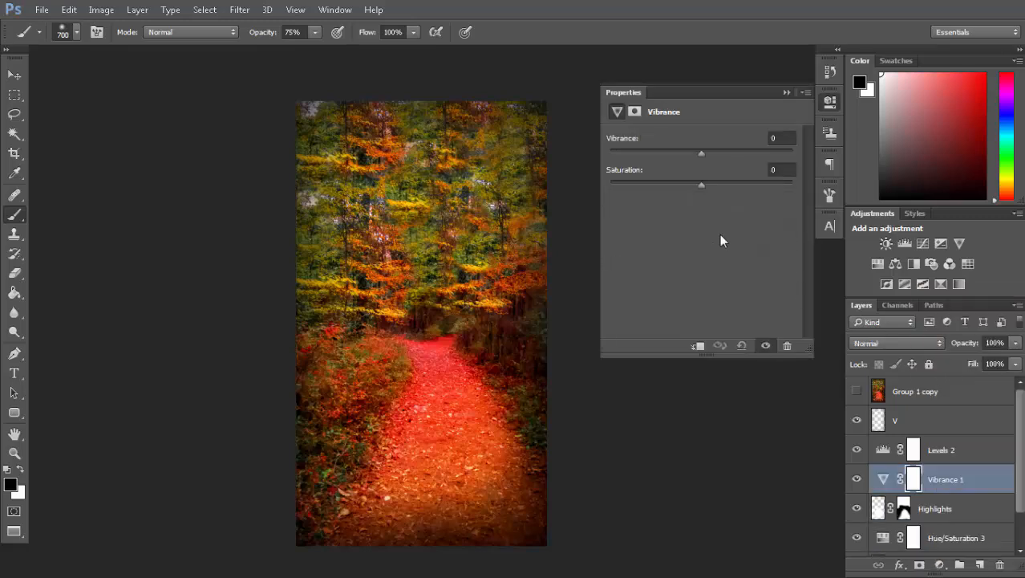
left_click_drag(696, 149, 708, 188)
left_click(788, 91)
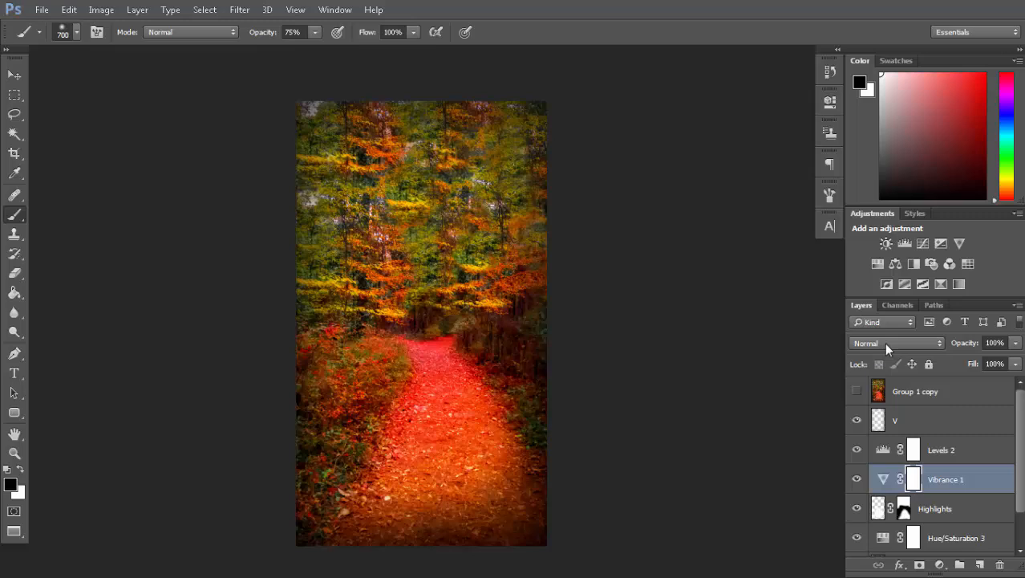
left_click(857, 479)
left_click(857, 479)
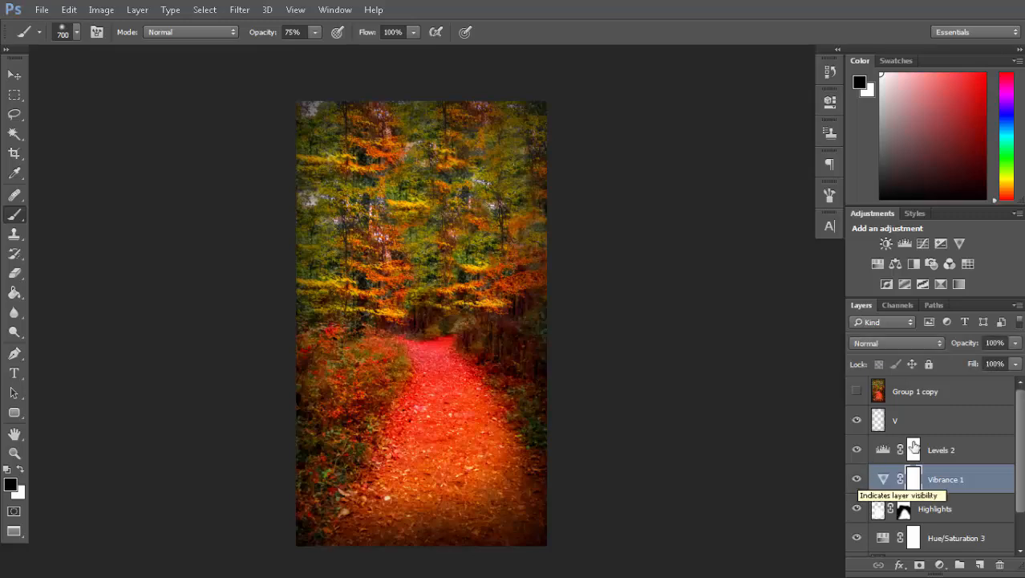
Compare the finished edit with the Group 1 copy version and with the vignette layer V hidden and shown.
left_click_drag(858, 389, 857, 429)
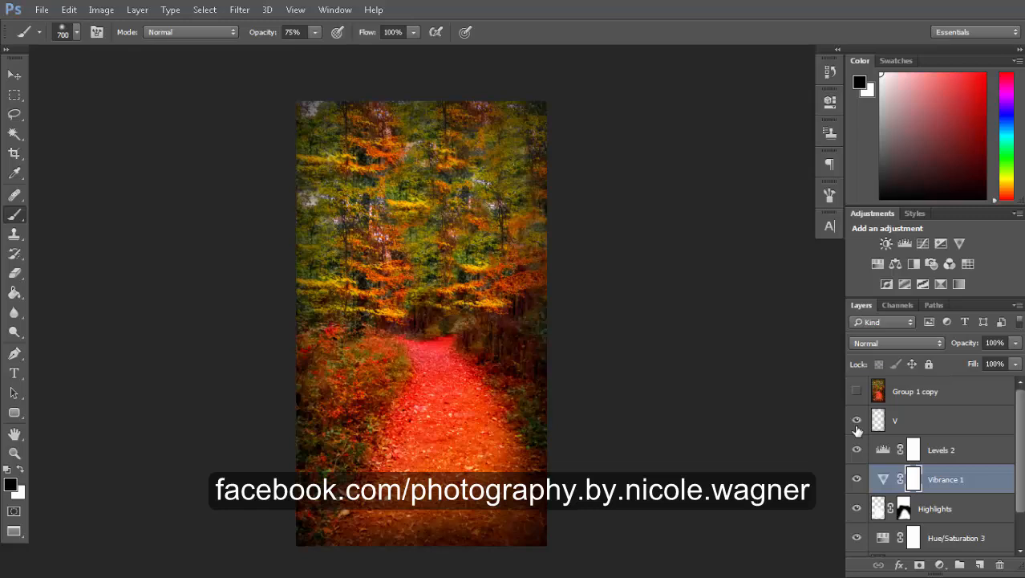
left_click(857, 421)
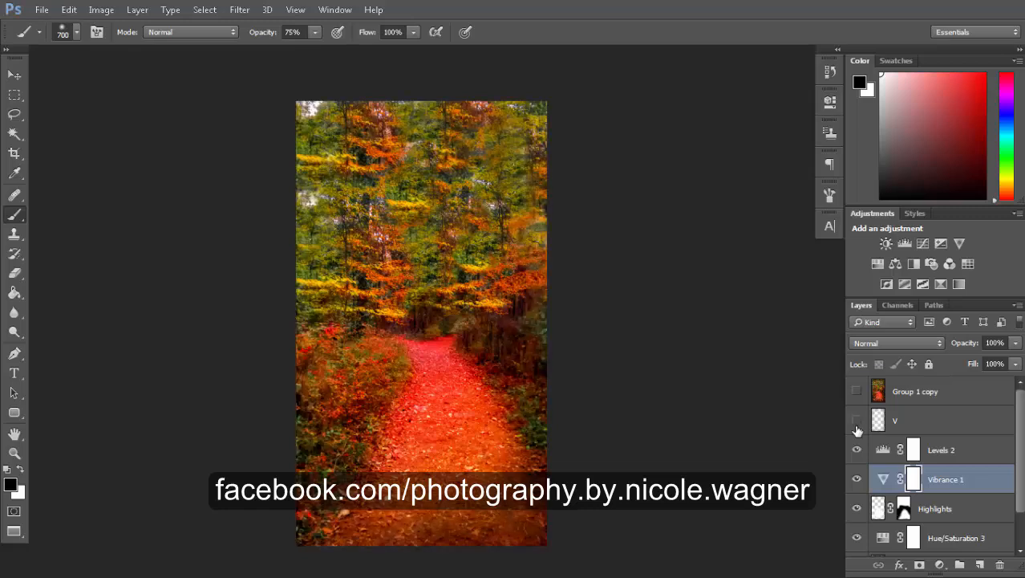
left_click(857, 425)
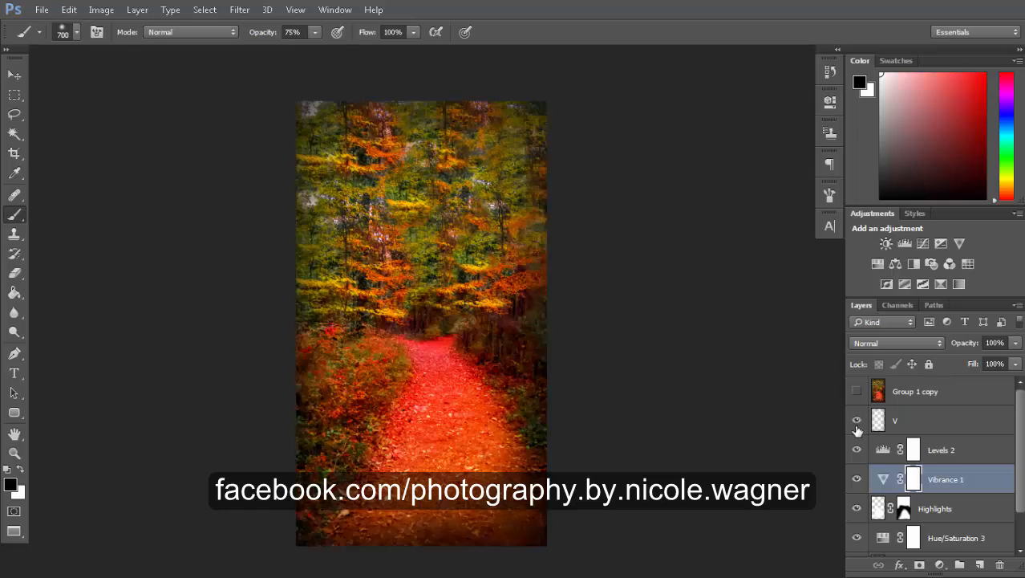